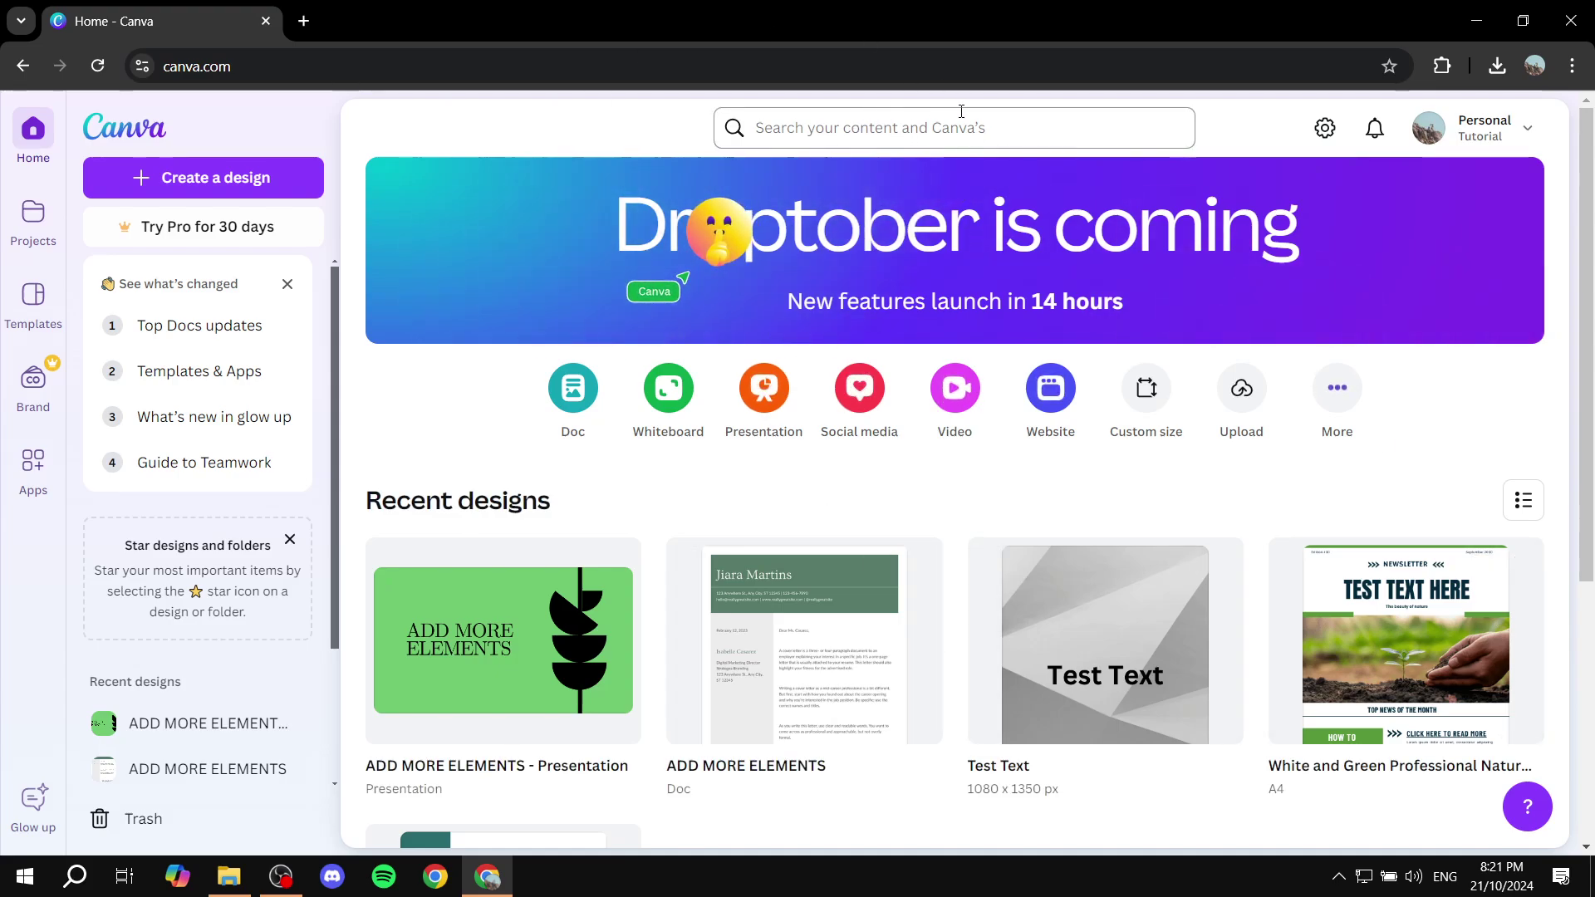
Step: Rerun the 'tarpaulin' search and open the Minimalist Black Friday discount banner template for editing
{"action": "left_click", "coordinate": [932, 127]}
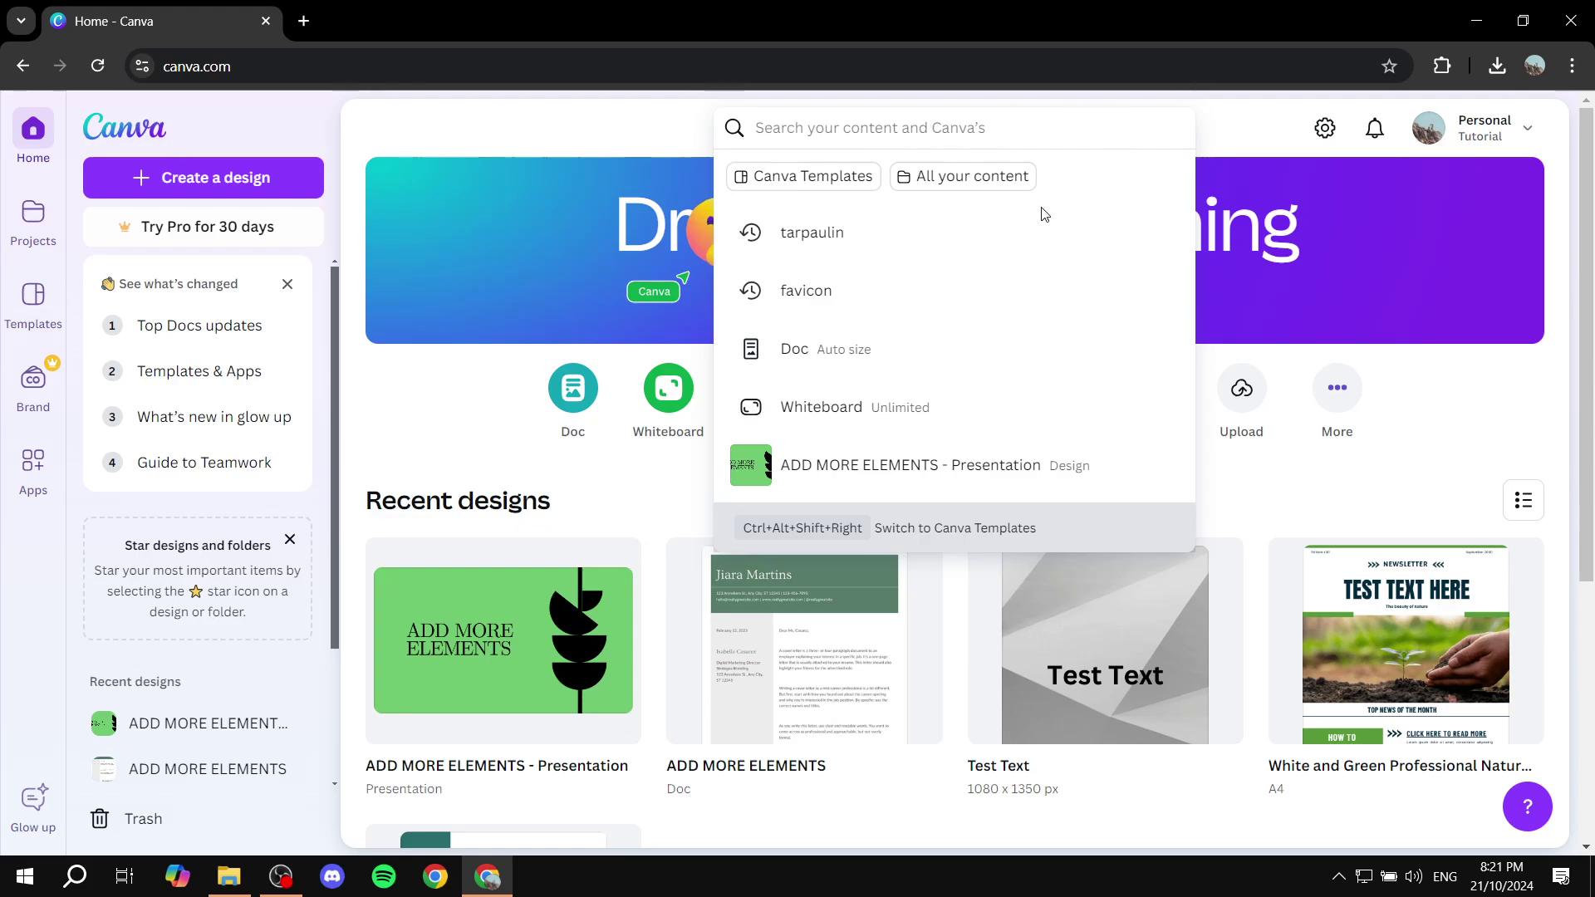
{"action": "left_click", "coordinate": [914, 239]}
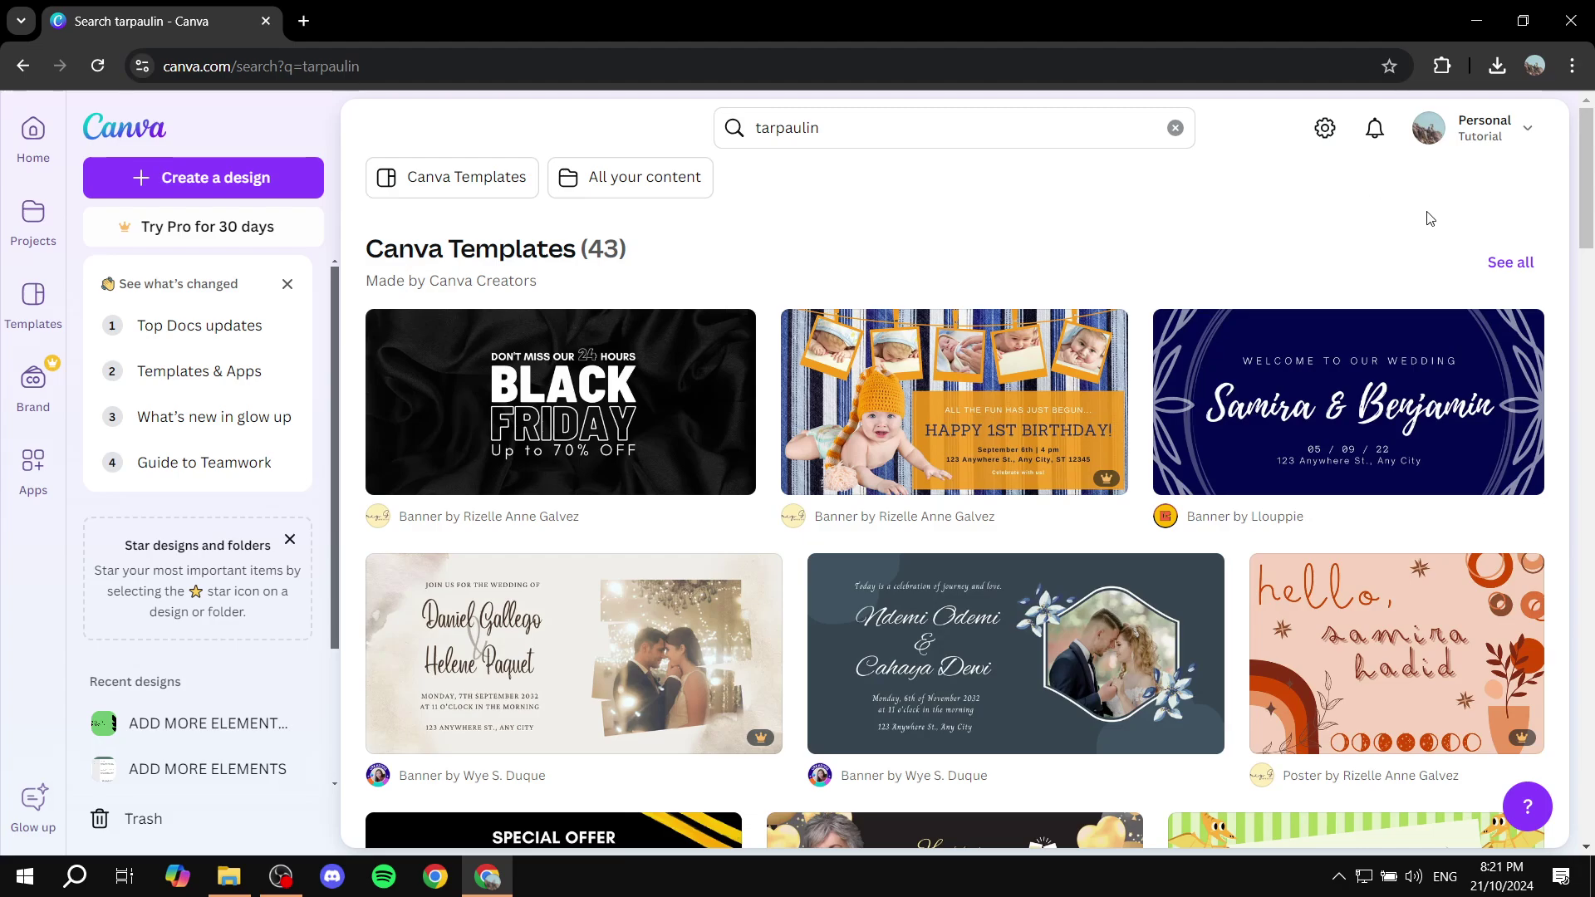
{"action": "left_click", "coordinate": [598, 417]}
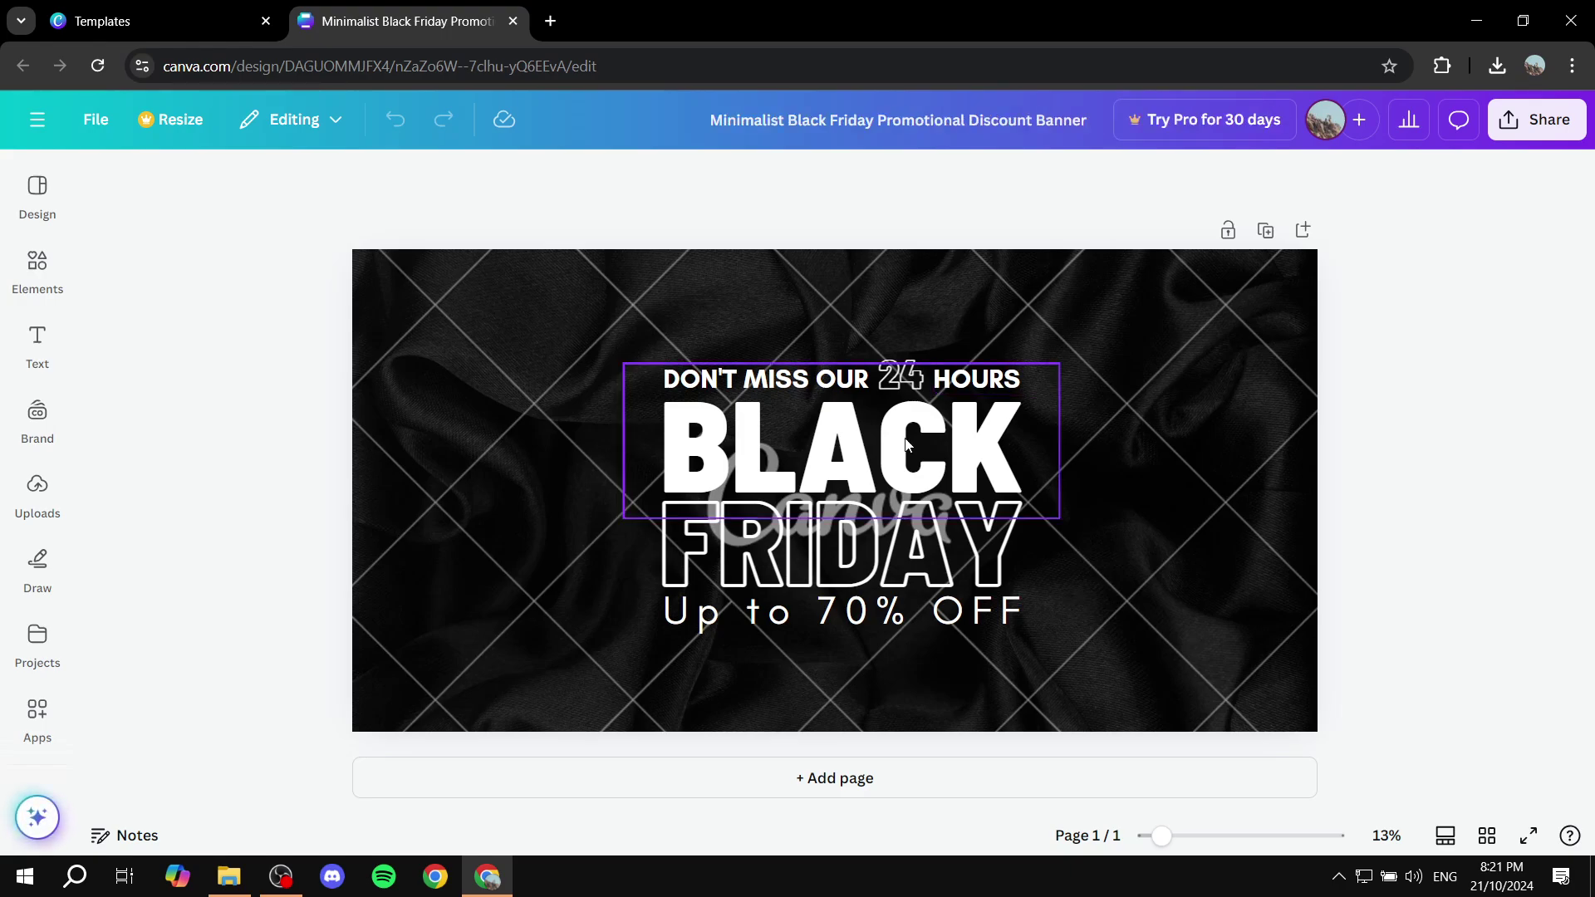
Step: Replace the word BLACK in the banner headline with CHANGE
{"action": "left_click", "coordinate": [841, 463]}
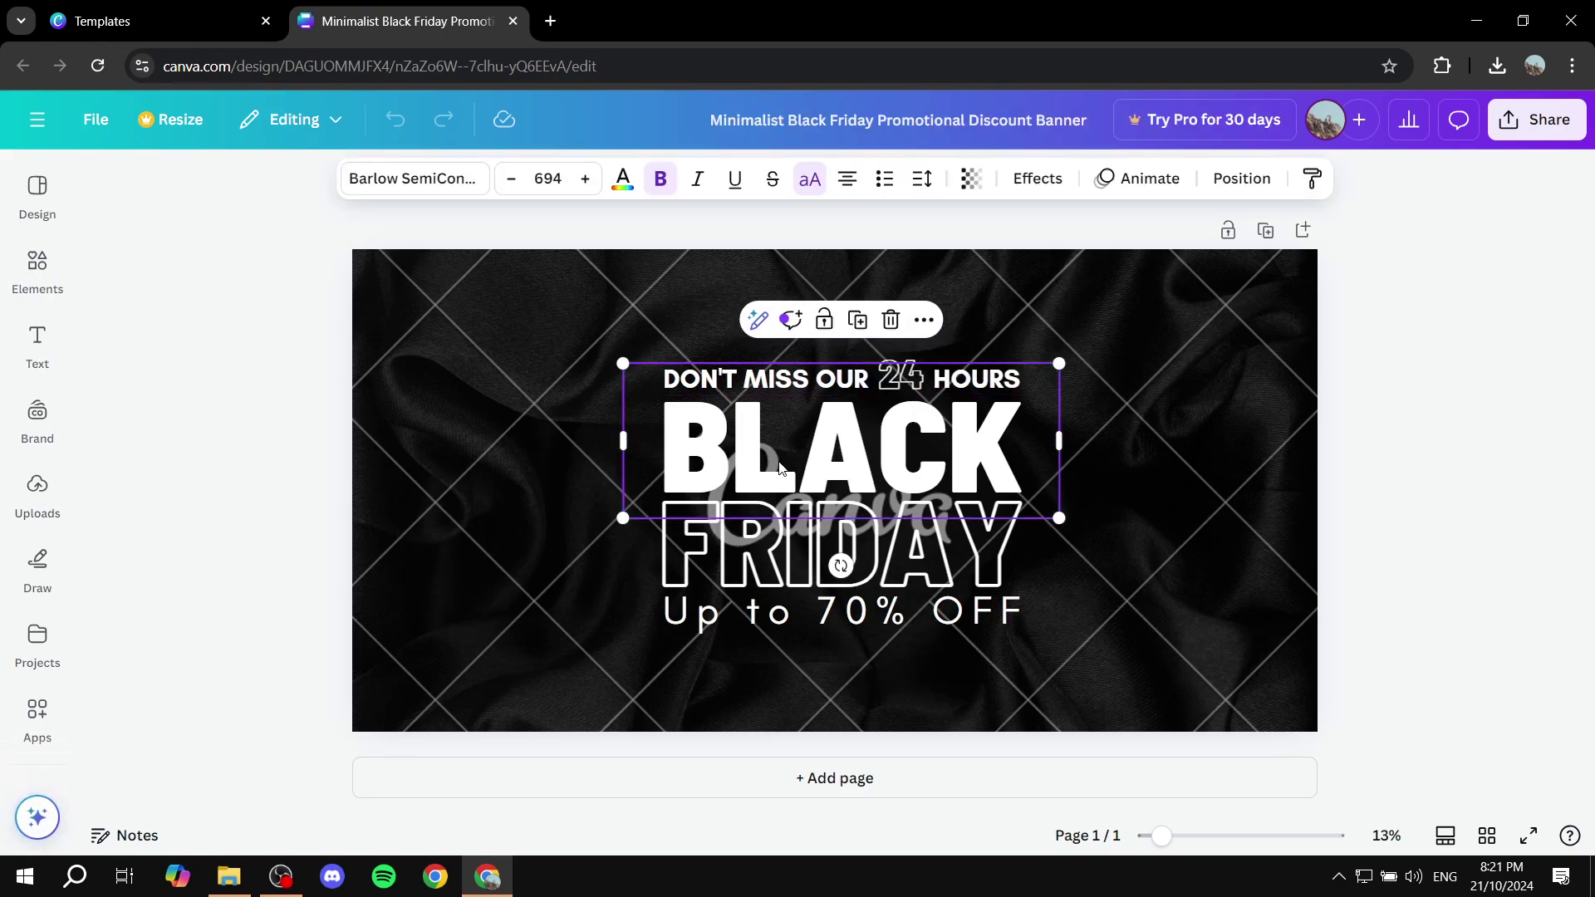
{"action": "double_click", "coordinate": [908, 451]}
{"action": "type", "text": "CHANGE"}
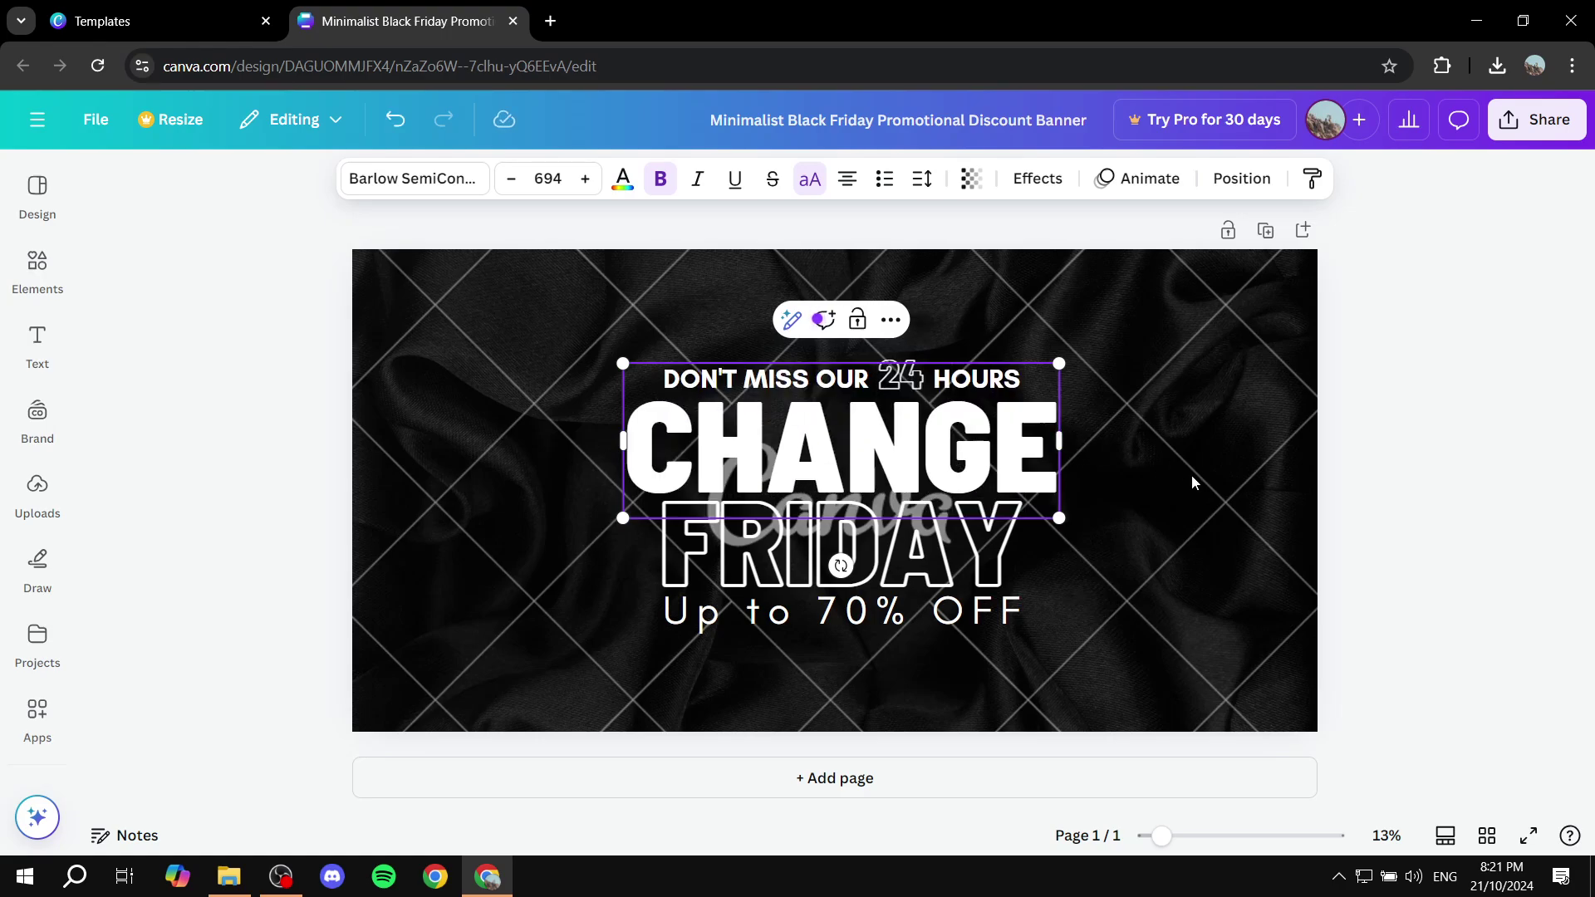
Step: Replace FRIDAY with REPLACE, widened to one line and centred under CHANGE
{"action": "left_click", "coordinate": [965, 552]}
{"action": "double_click", "coordinate": [965, 552]}
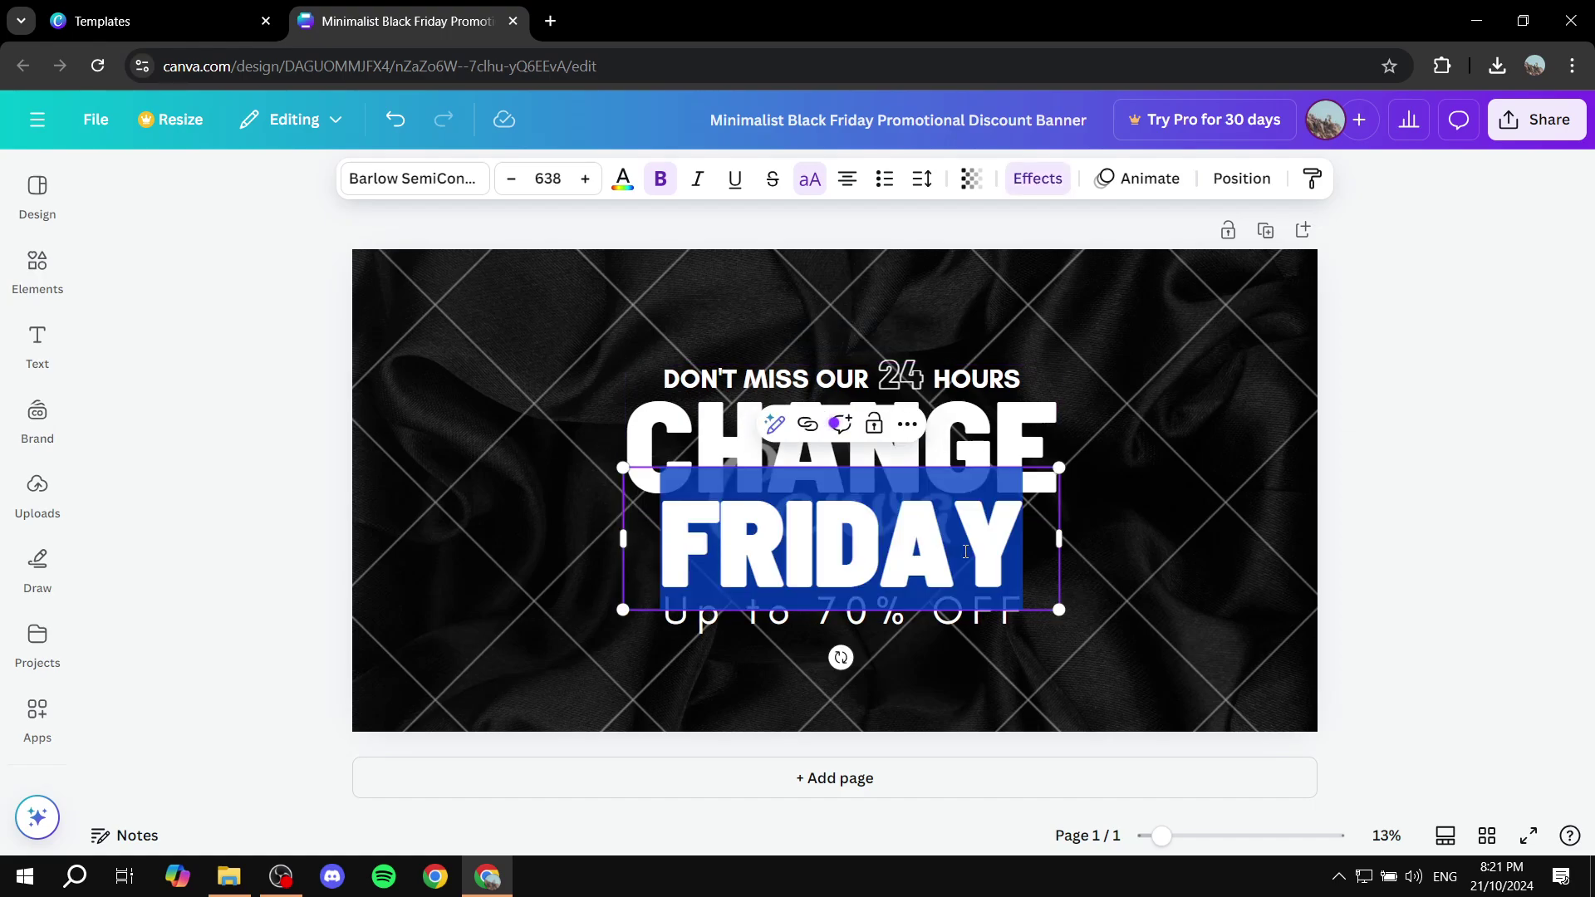
{"action": "type", "text": "REPLACE"}
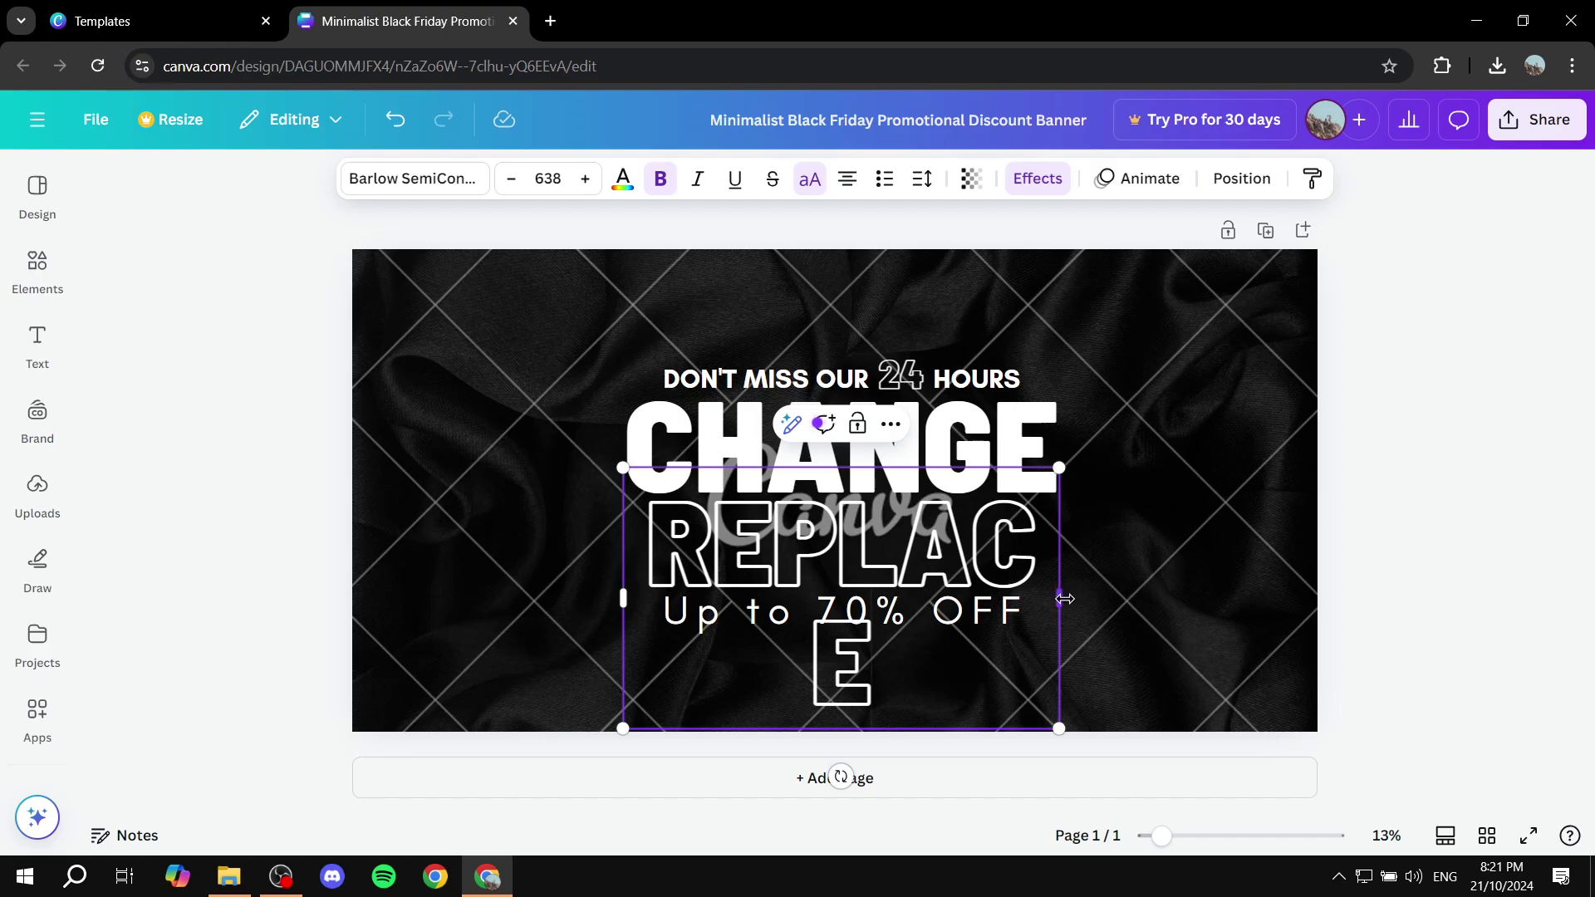
{"action": "left_click_drag", "start_coordinate": [1059, 599], "coordinate": [1093, 600]}
{"action": "left_click_drag", "start_coordinate": [1010, 552], "coordinate": [914, 530]}
{"action": "left_click", "coordinate": [1059, 657]}
{"action": "left_click", "coordinate": [1074, 332]}
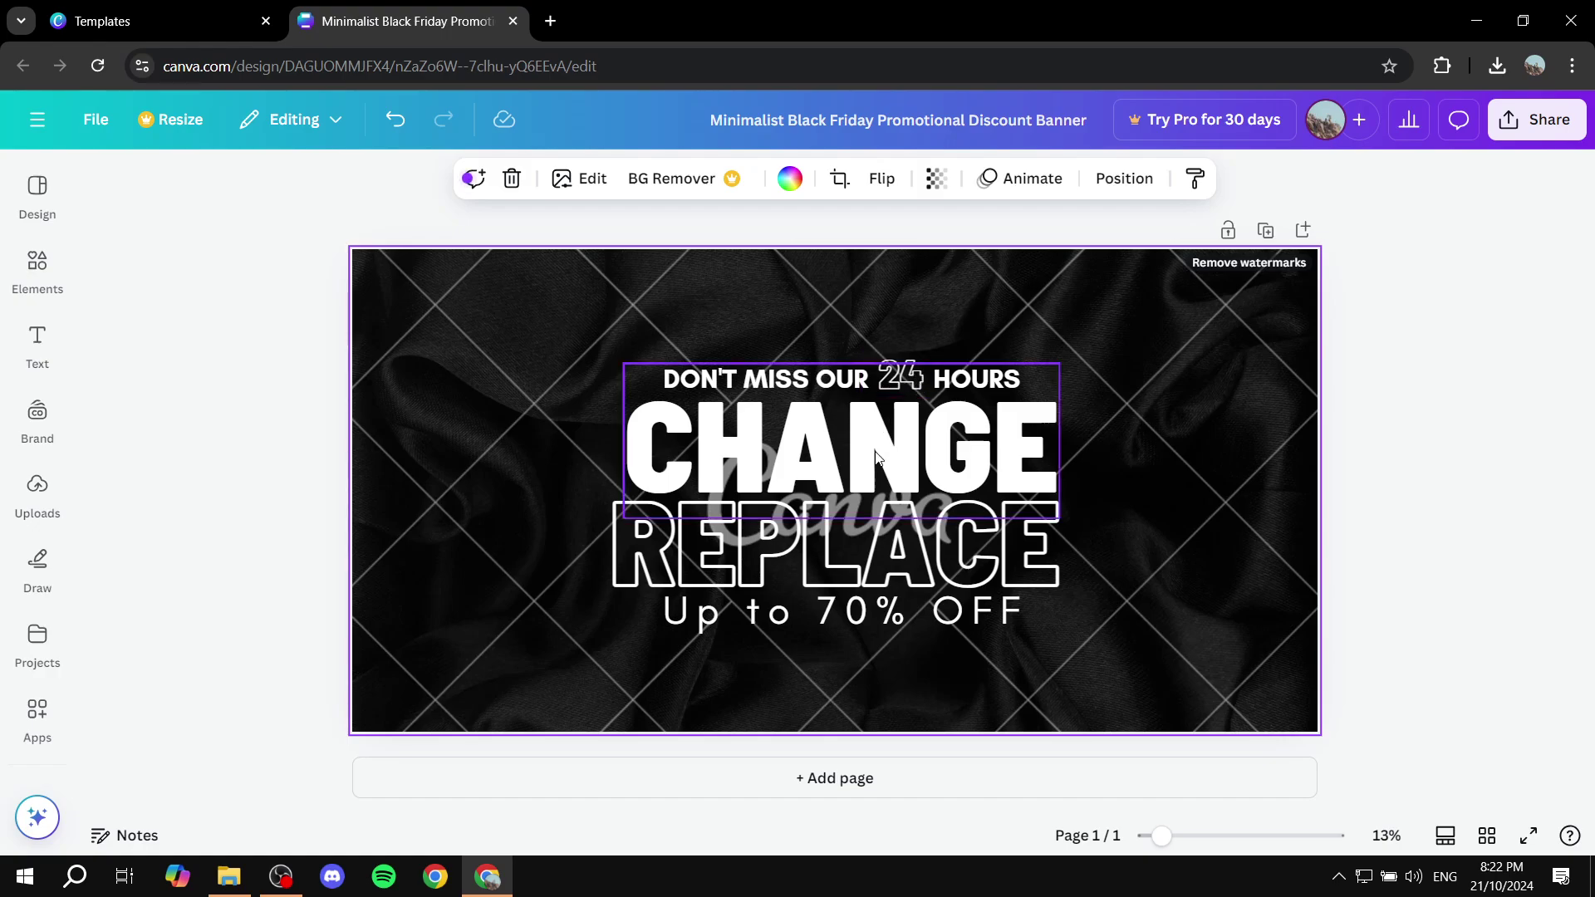
Step: Select the DON'T MISS OUR line, then deselect everything on the banner
{"action": "left_click", "coordinate": [822, 379]}
{"action": "left_click", "coordinate": [822, 379]}
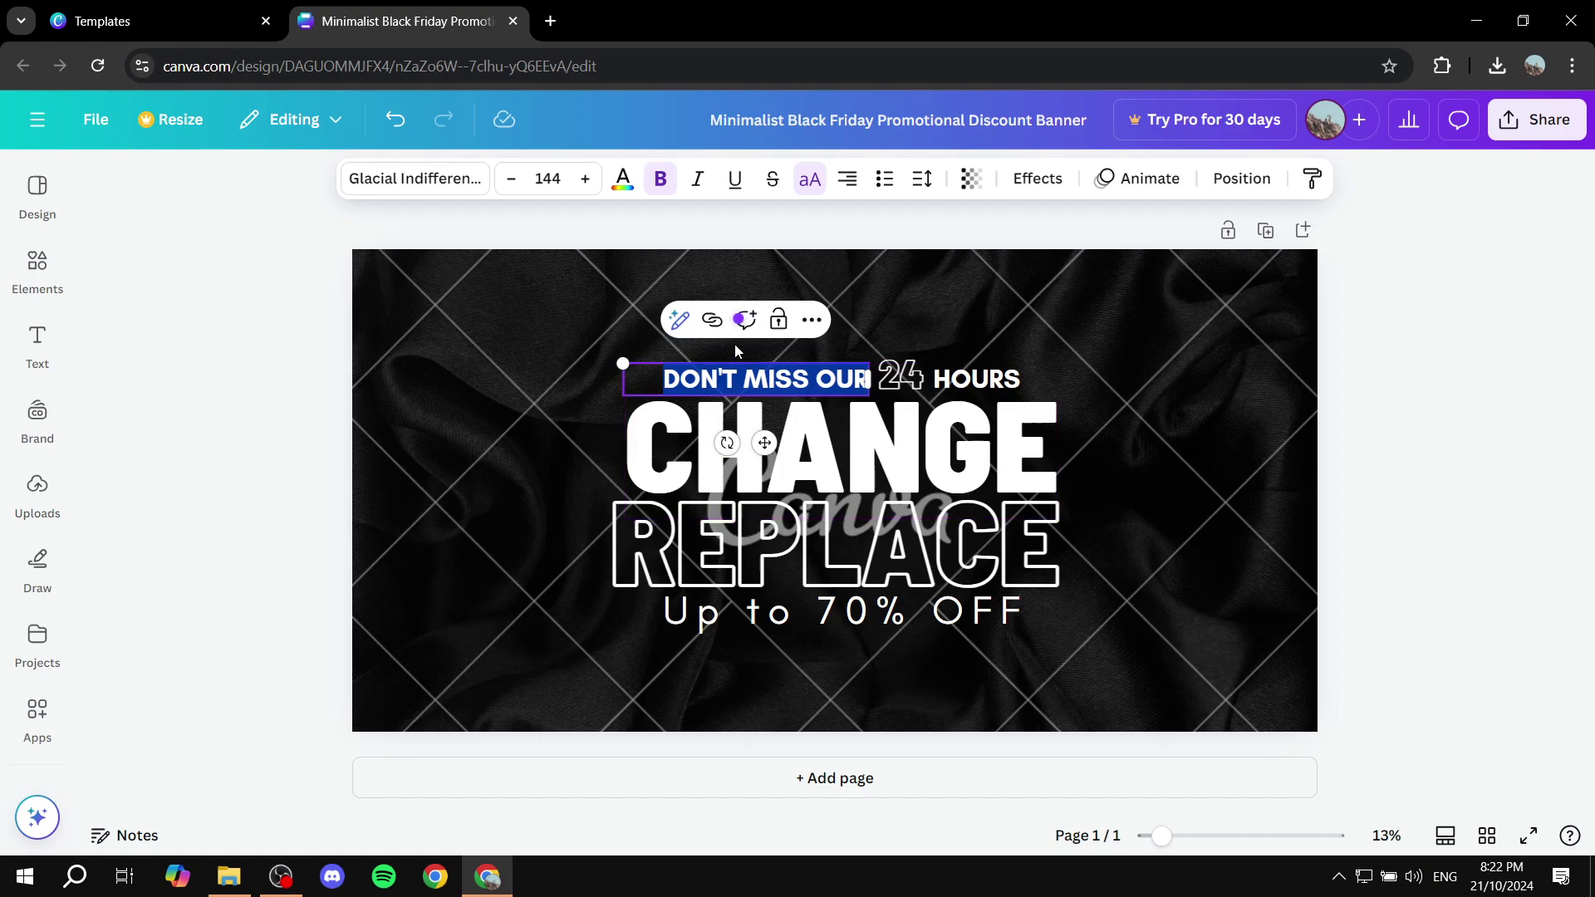
{"action": "left_click", "coordinate": [1050, 248]}
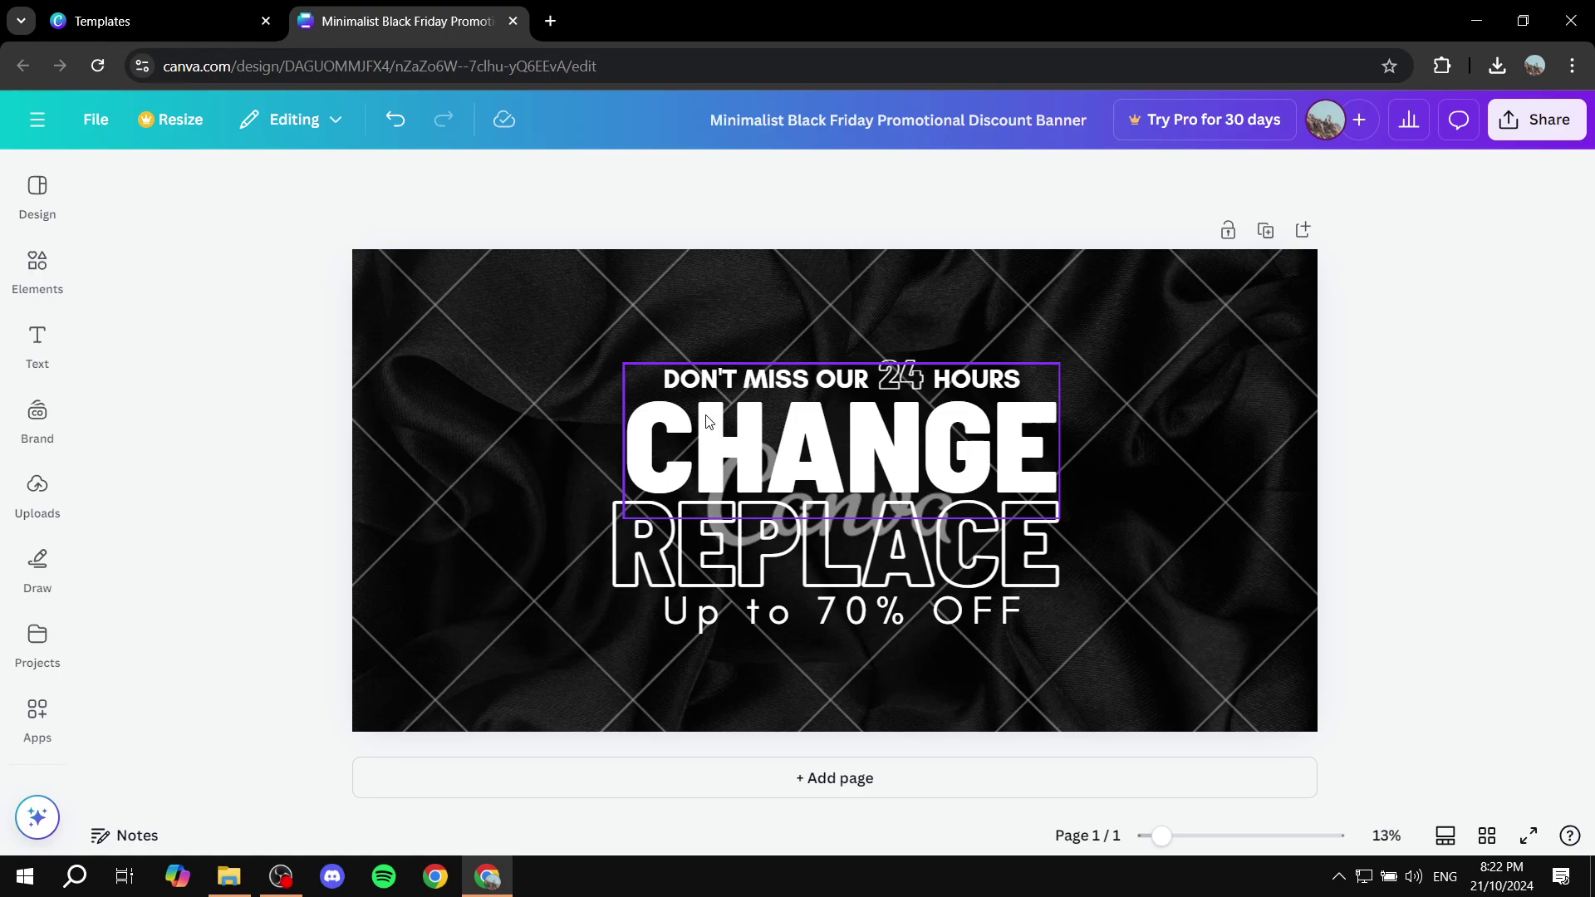
Step: Close the banner, return to the Canva home page and start a custom-size design
{"action": "left_click", "coordinate": [513, 22]}
{"action": "left_click", "coordinate": [1528, 124]}
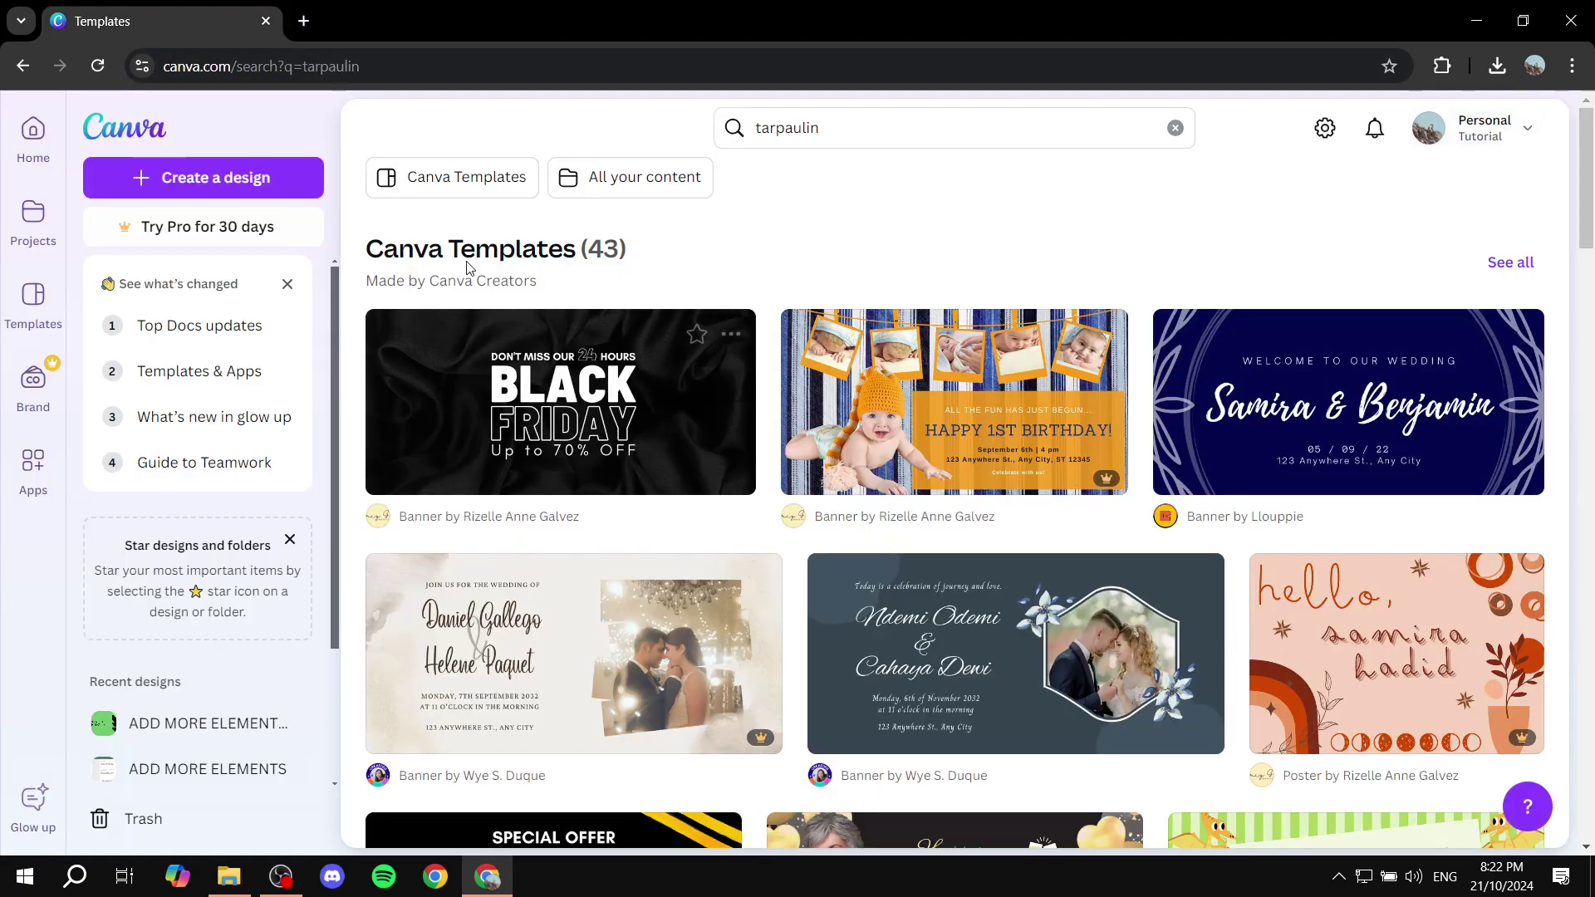
{"action": "left_click", "coordinate": [133, 129]}
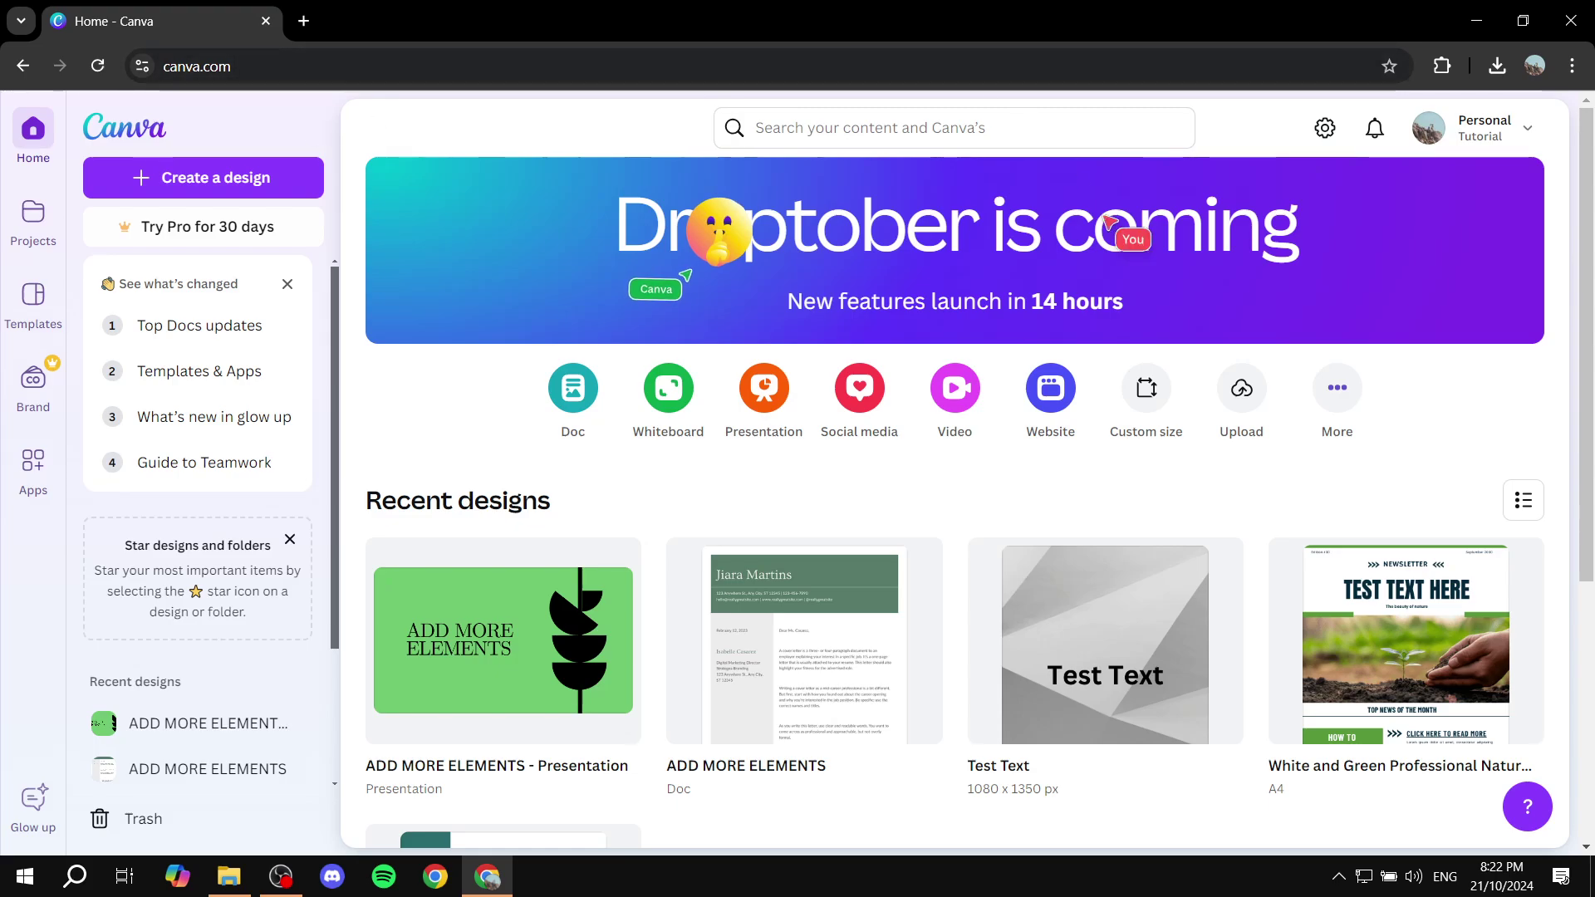
{"action": "left_click", "coordinate": [243, 183]}
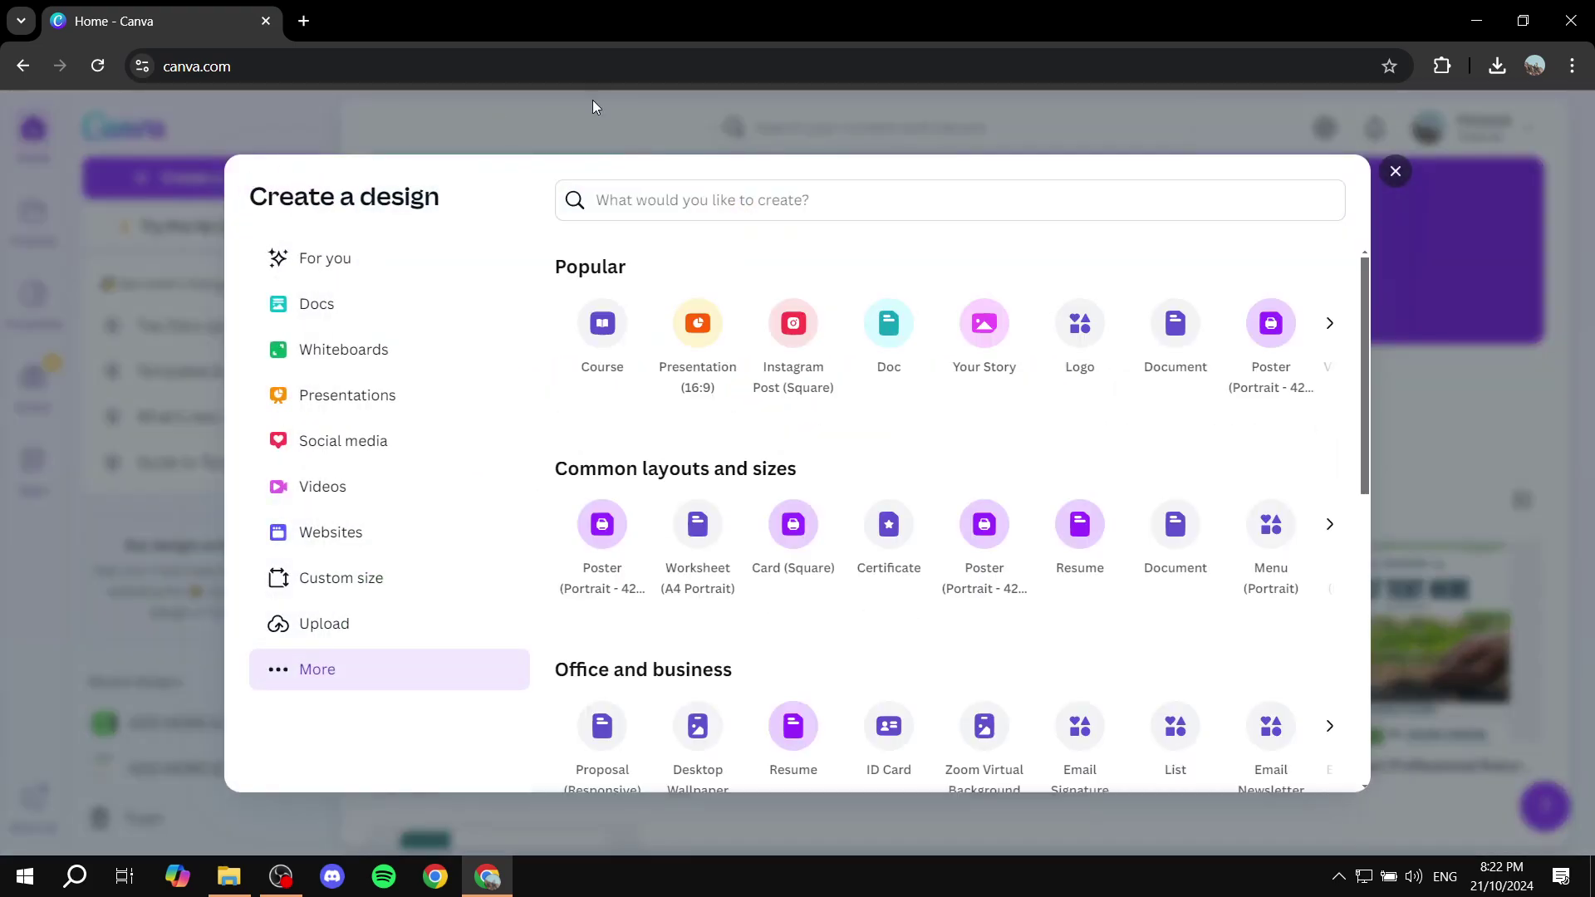
{"action": "left_click", "coordinate": [316, 588]}
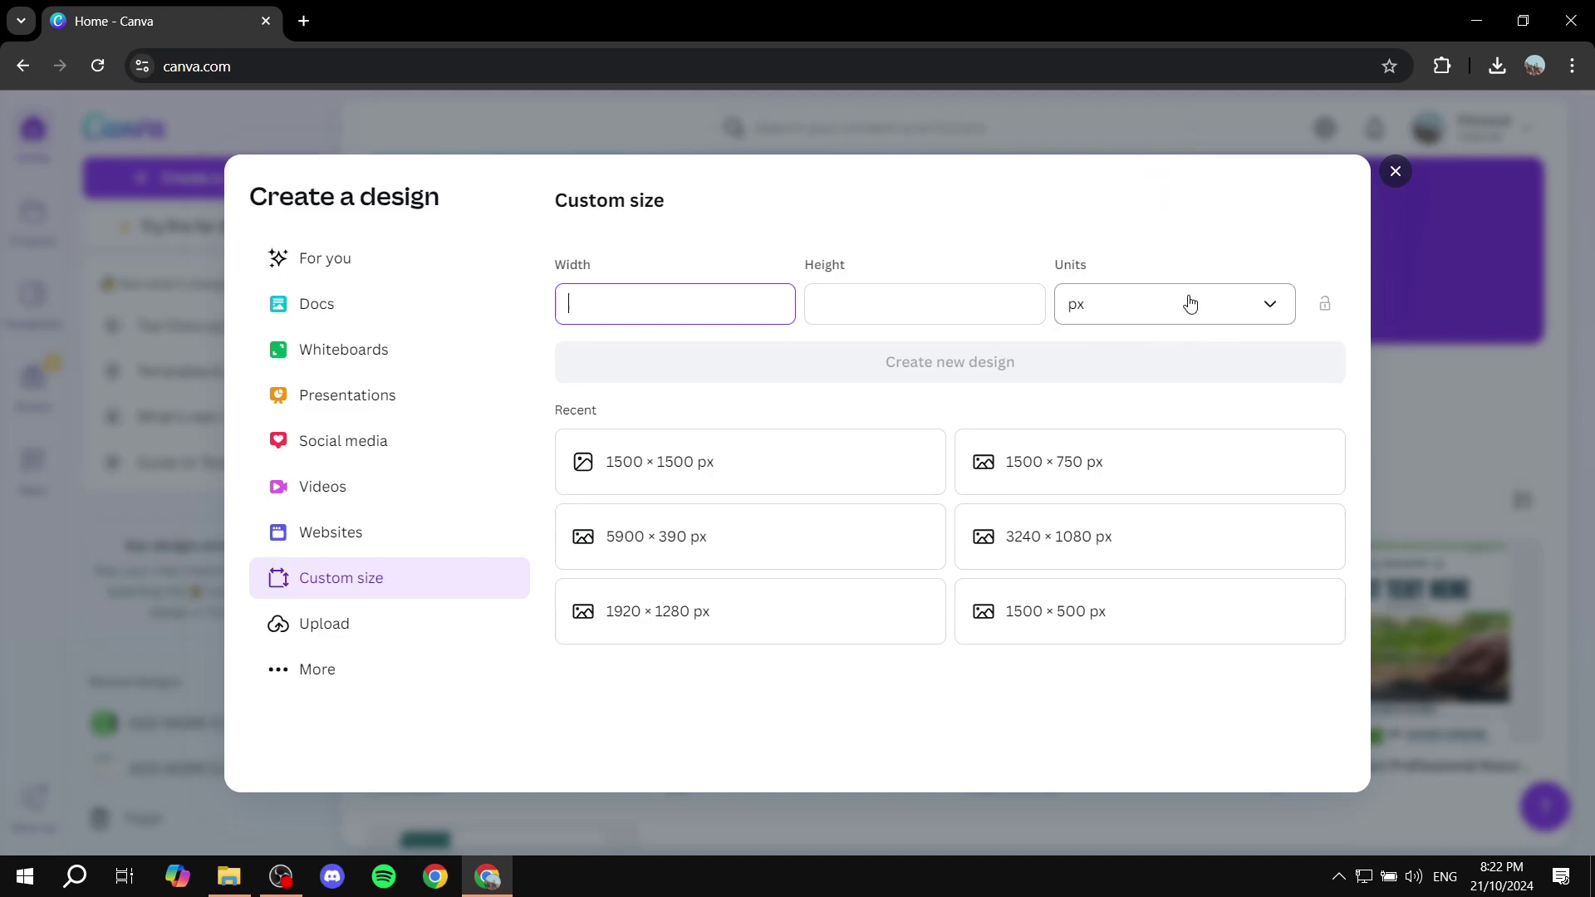
{"action": "left_click", "coordinate": [1080, 268]}
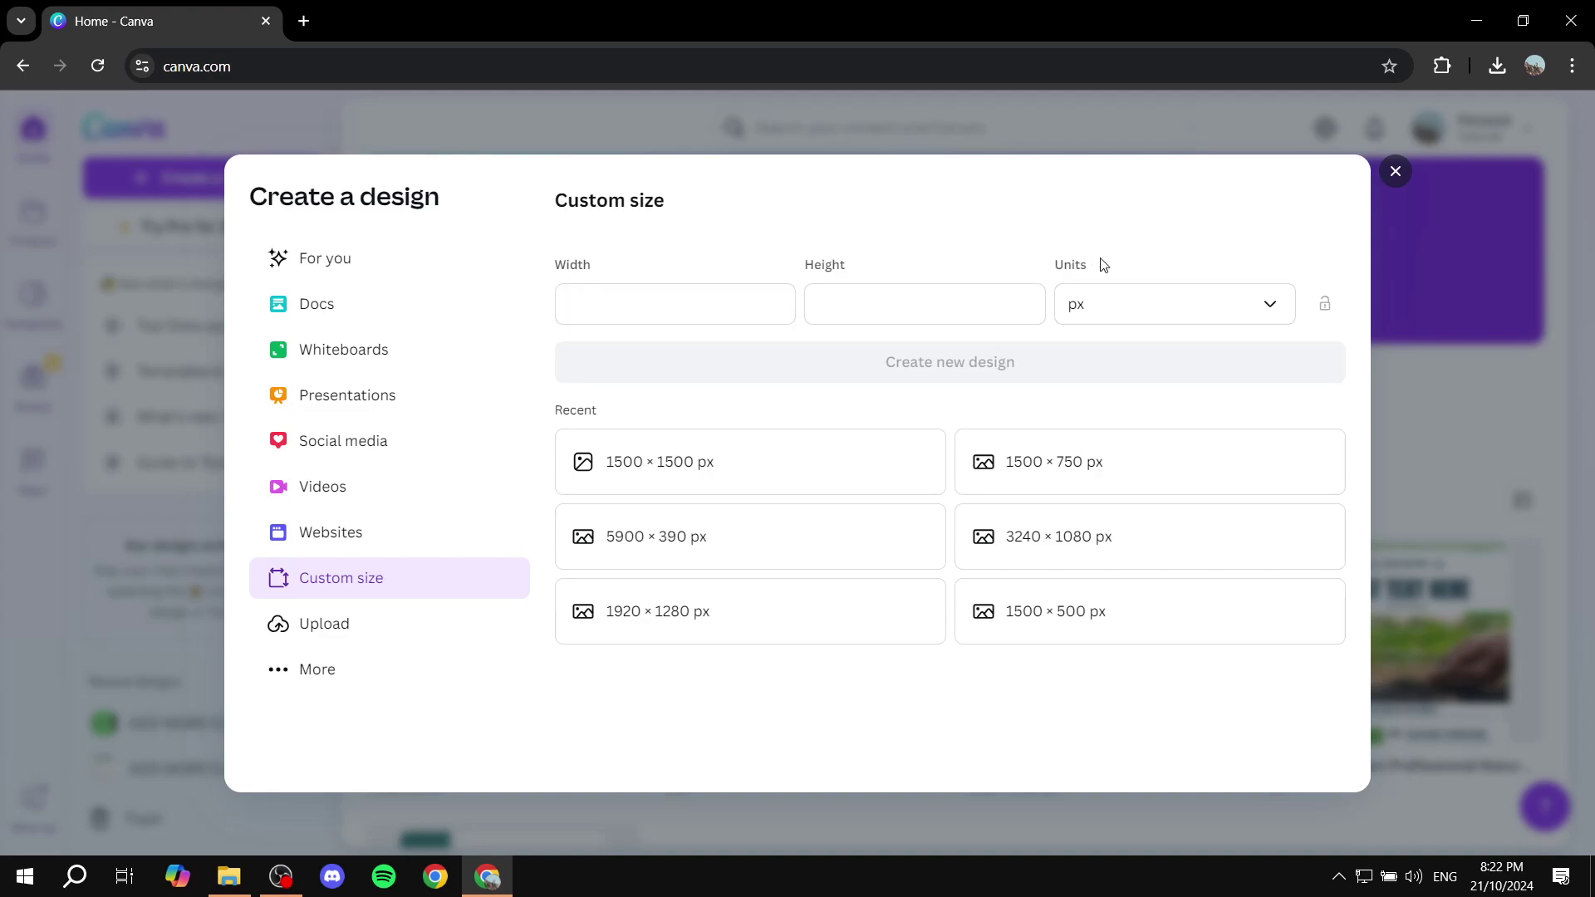
{"action": "left_click", "coordinate": [1264, 306]}
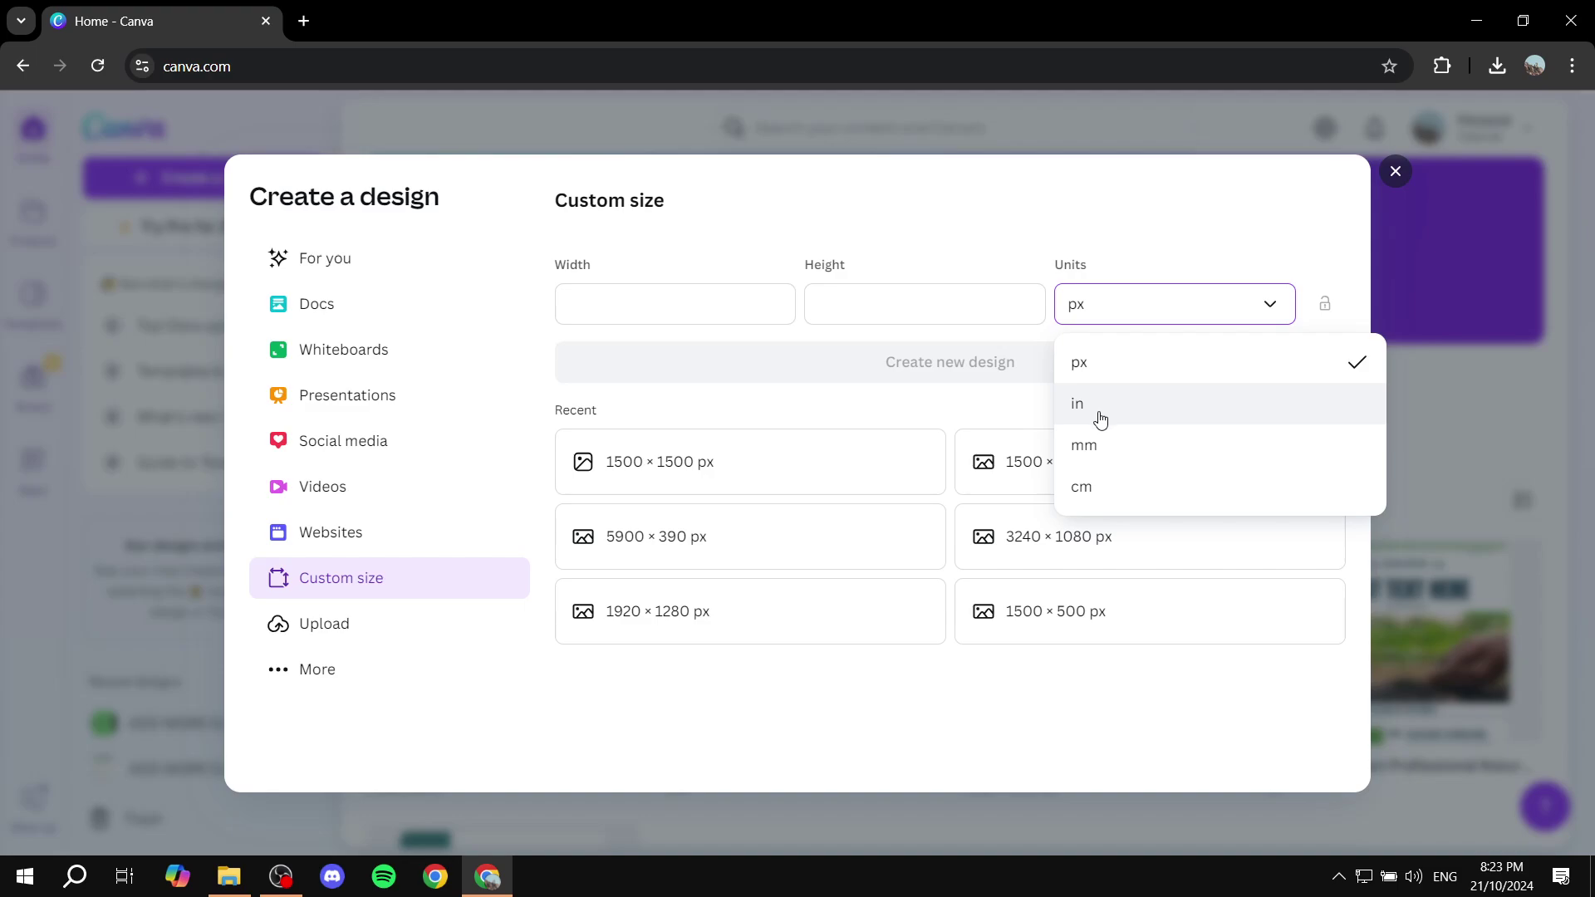
{"action": "left_click", "coordinate": [1156, 413]}
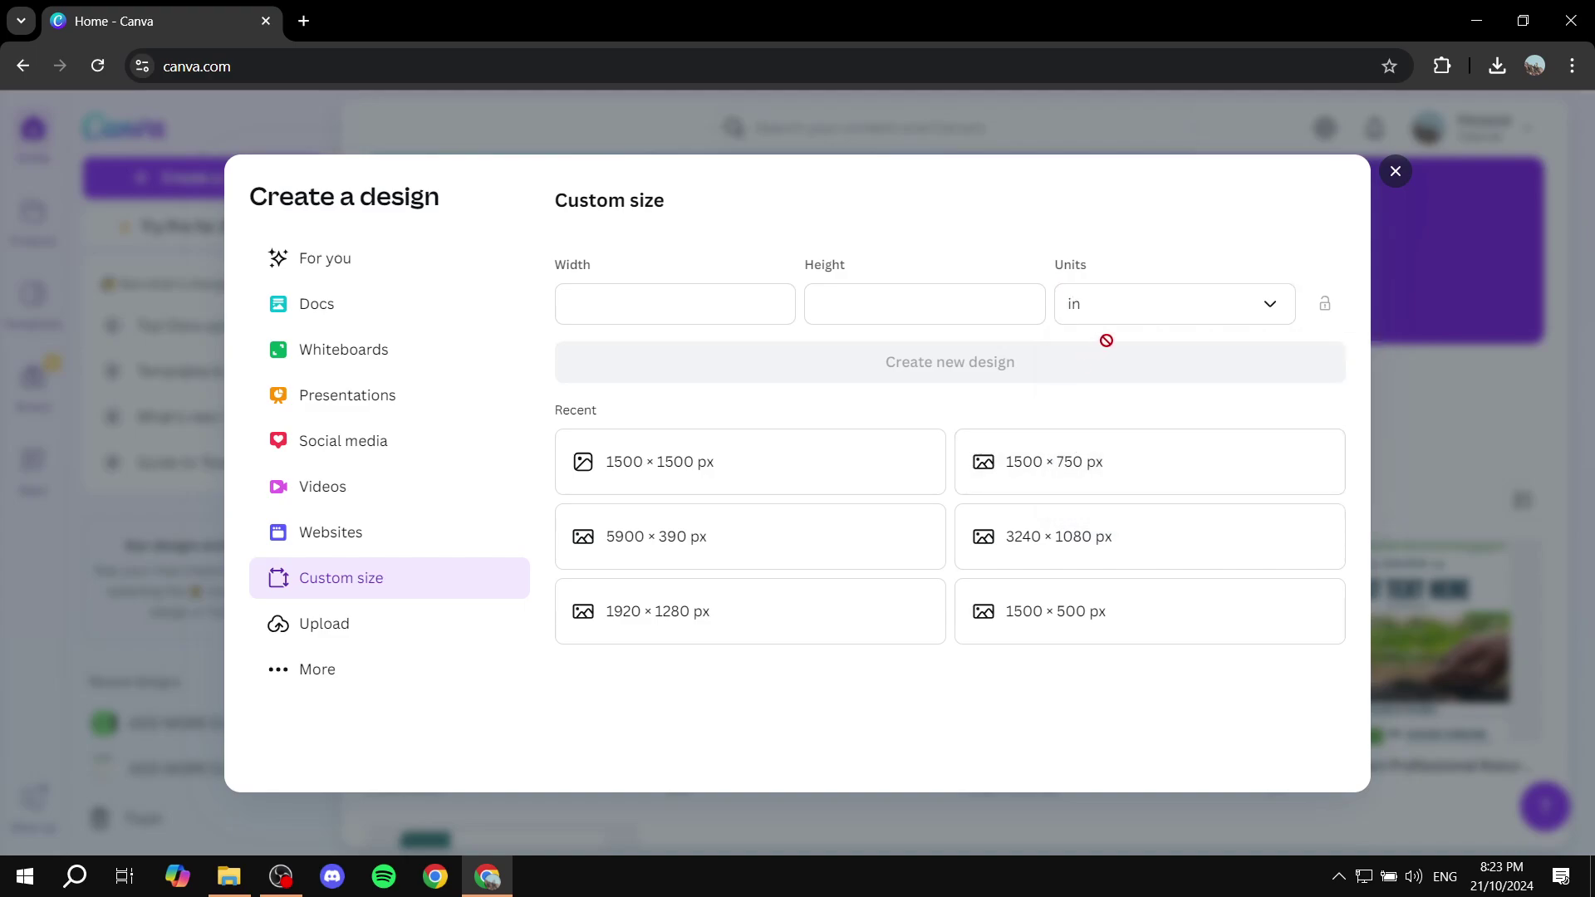
{"action": "left_click", "coordinate": [617, 311]}
{"action": "left_click", "coordinate": [917, 309]}
{"action": "left_click", "coordinate": [1207, 317]}
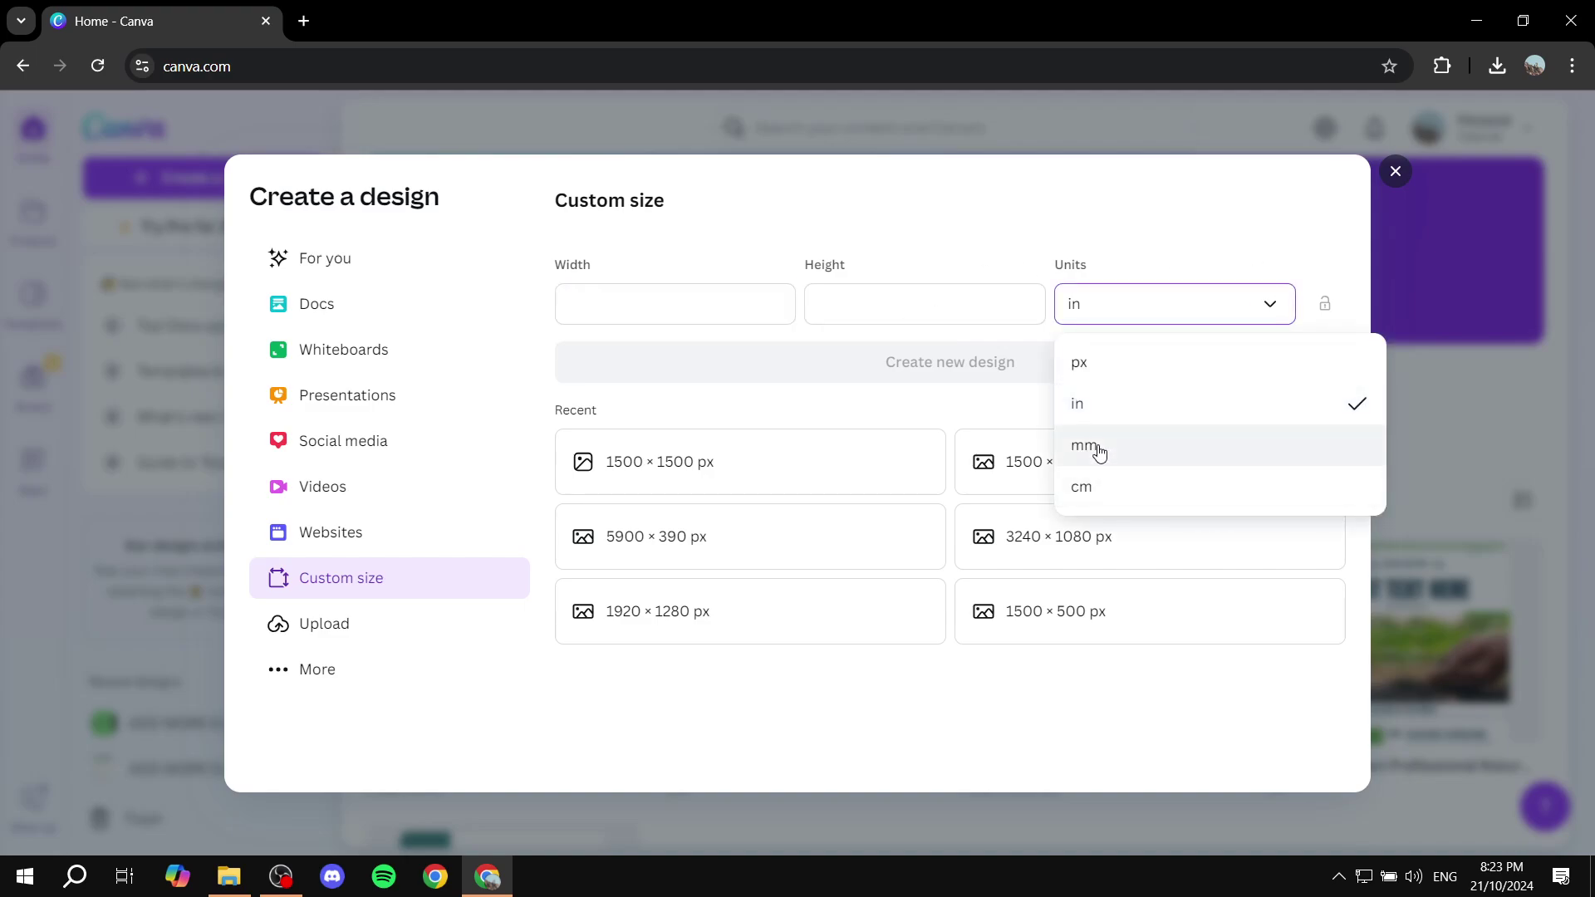
{"action": "left_click", "coordinate": [1096, 446]}
{"action": "left_click", "coordinate": [1257, 299]}
{"action": "left_click", "coordinate": [1185, 489]}
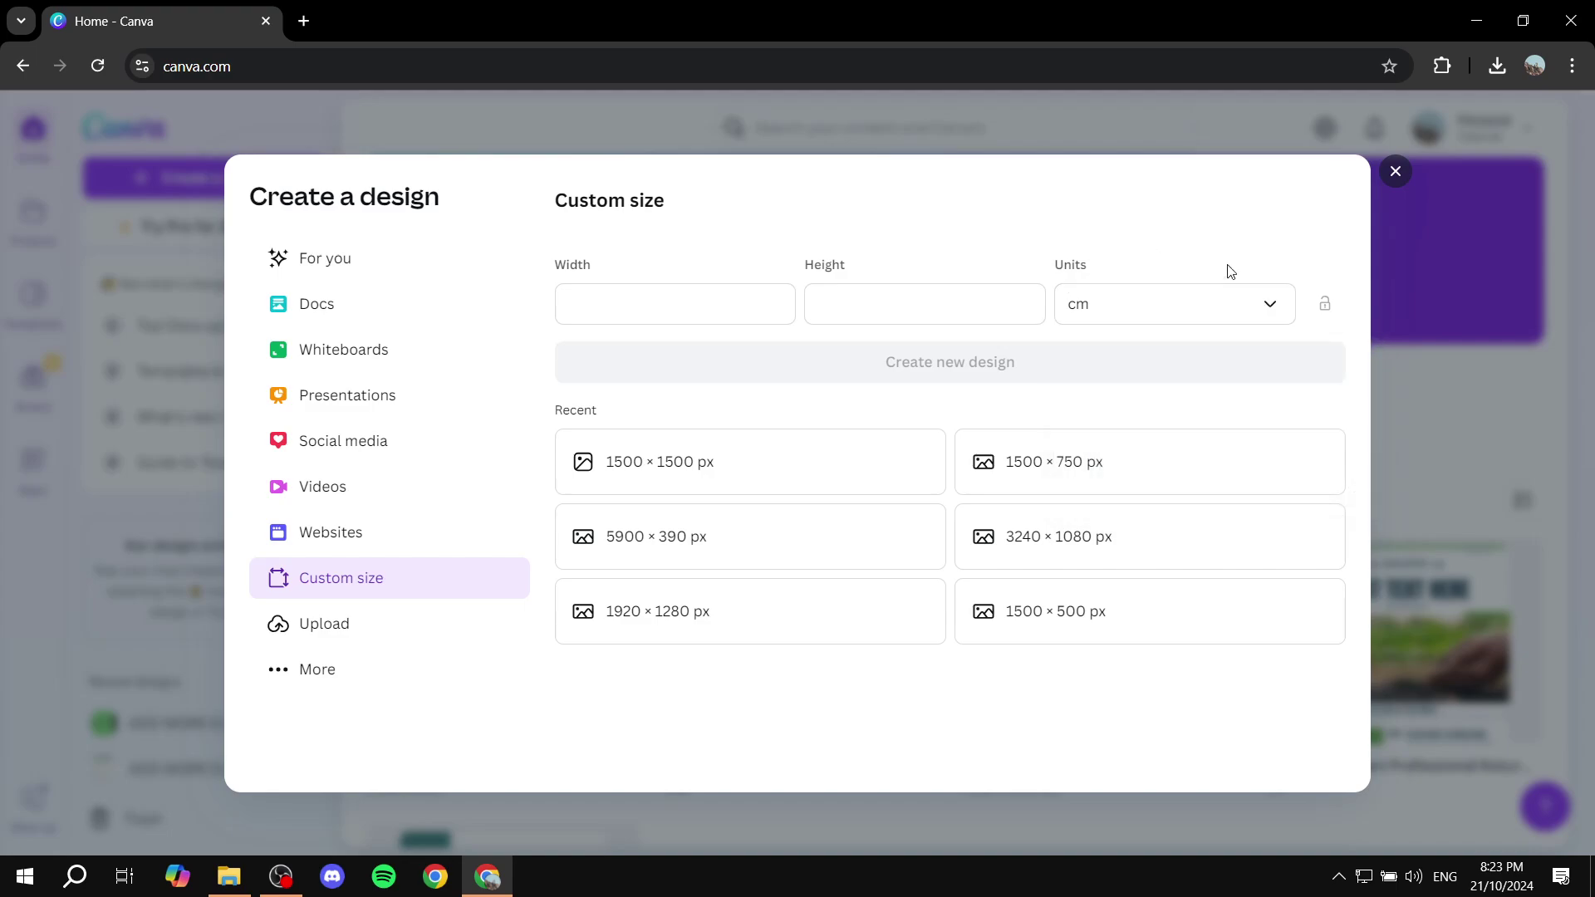
{"action": "left_click", "coordinate": [1200, 306]}
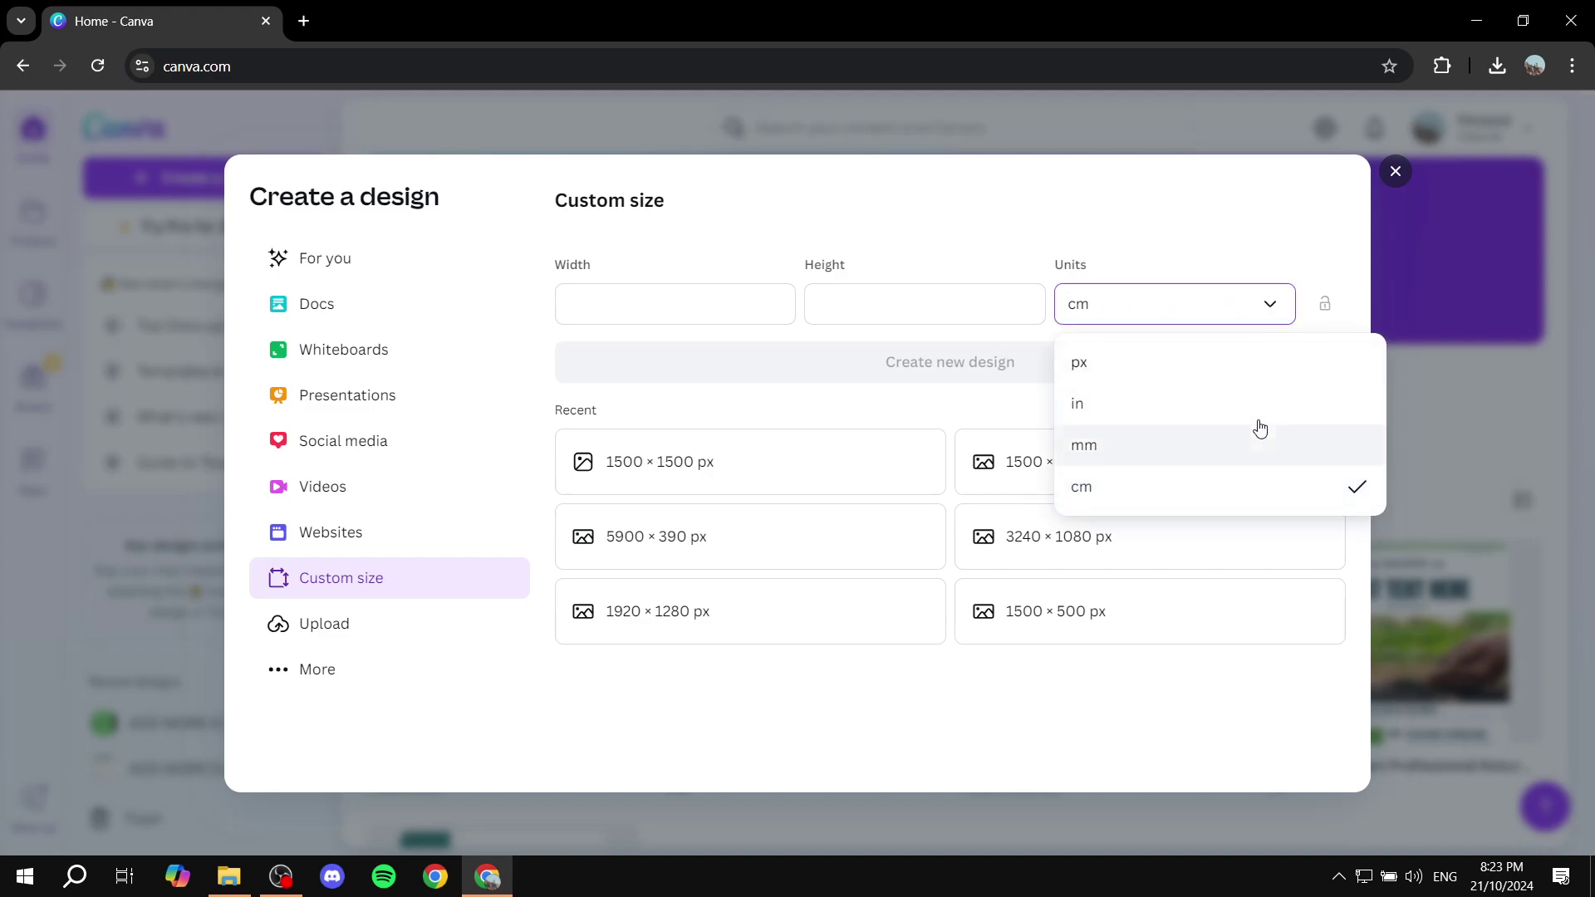
{"action": "left_click", "coordinate": [1131, 374]}
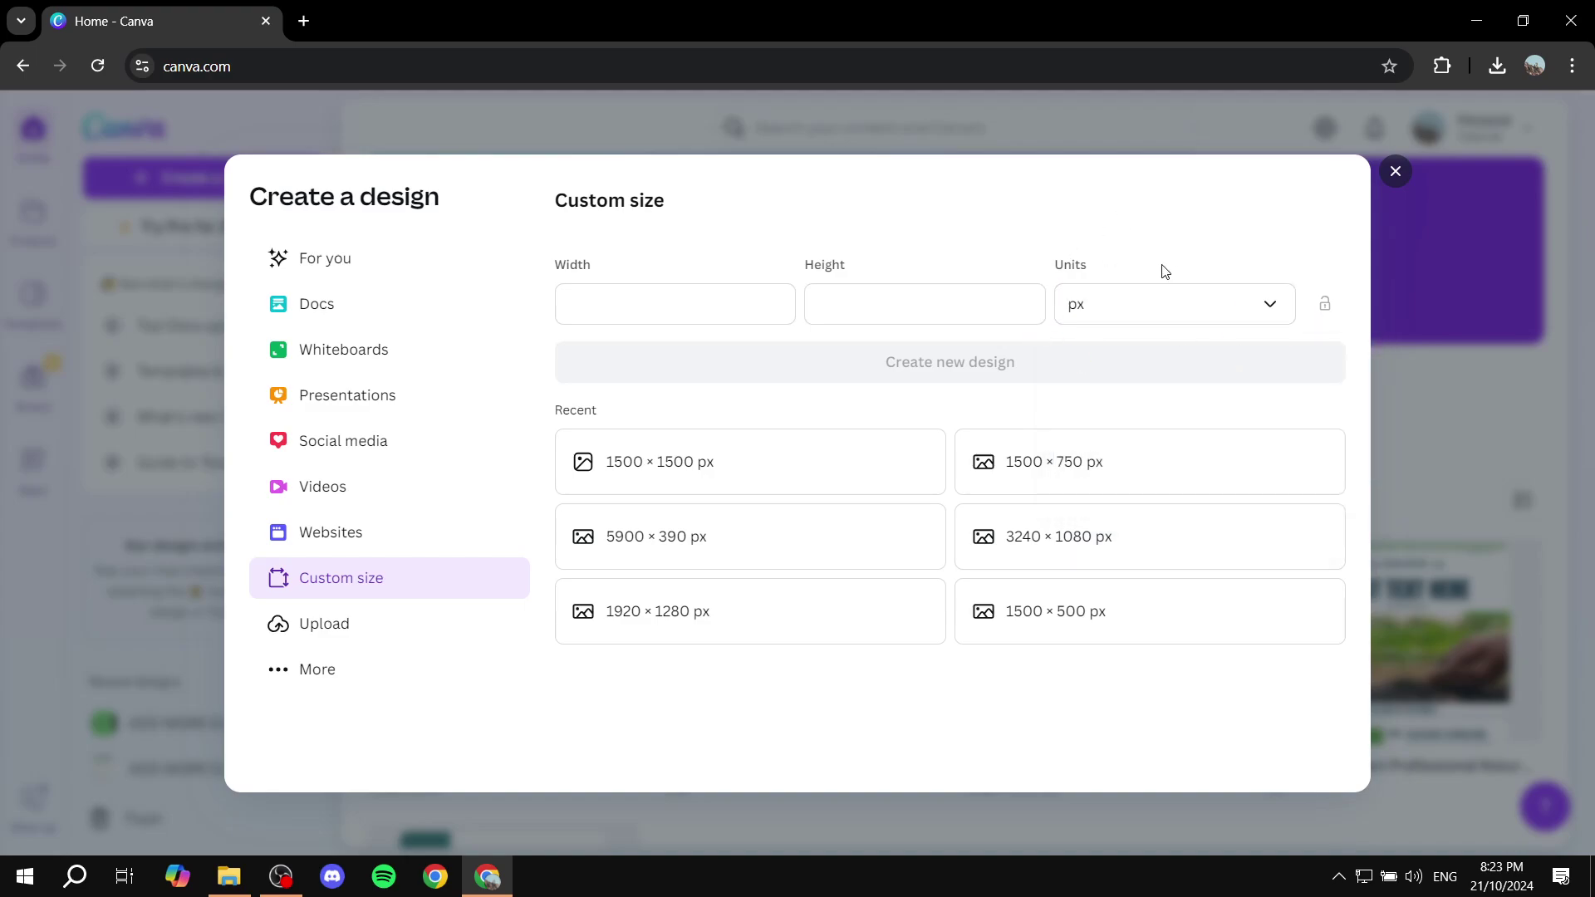
Step: Create a new blank design sized 1600 × 900 px
{"action": "left_click", "coordinate": [675, 304]}
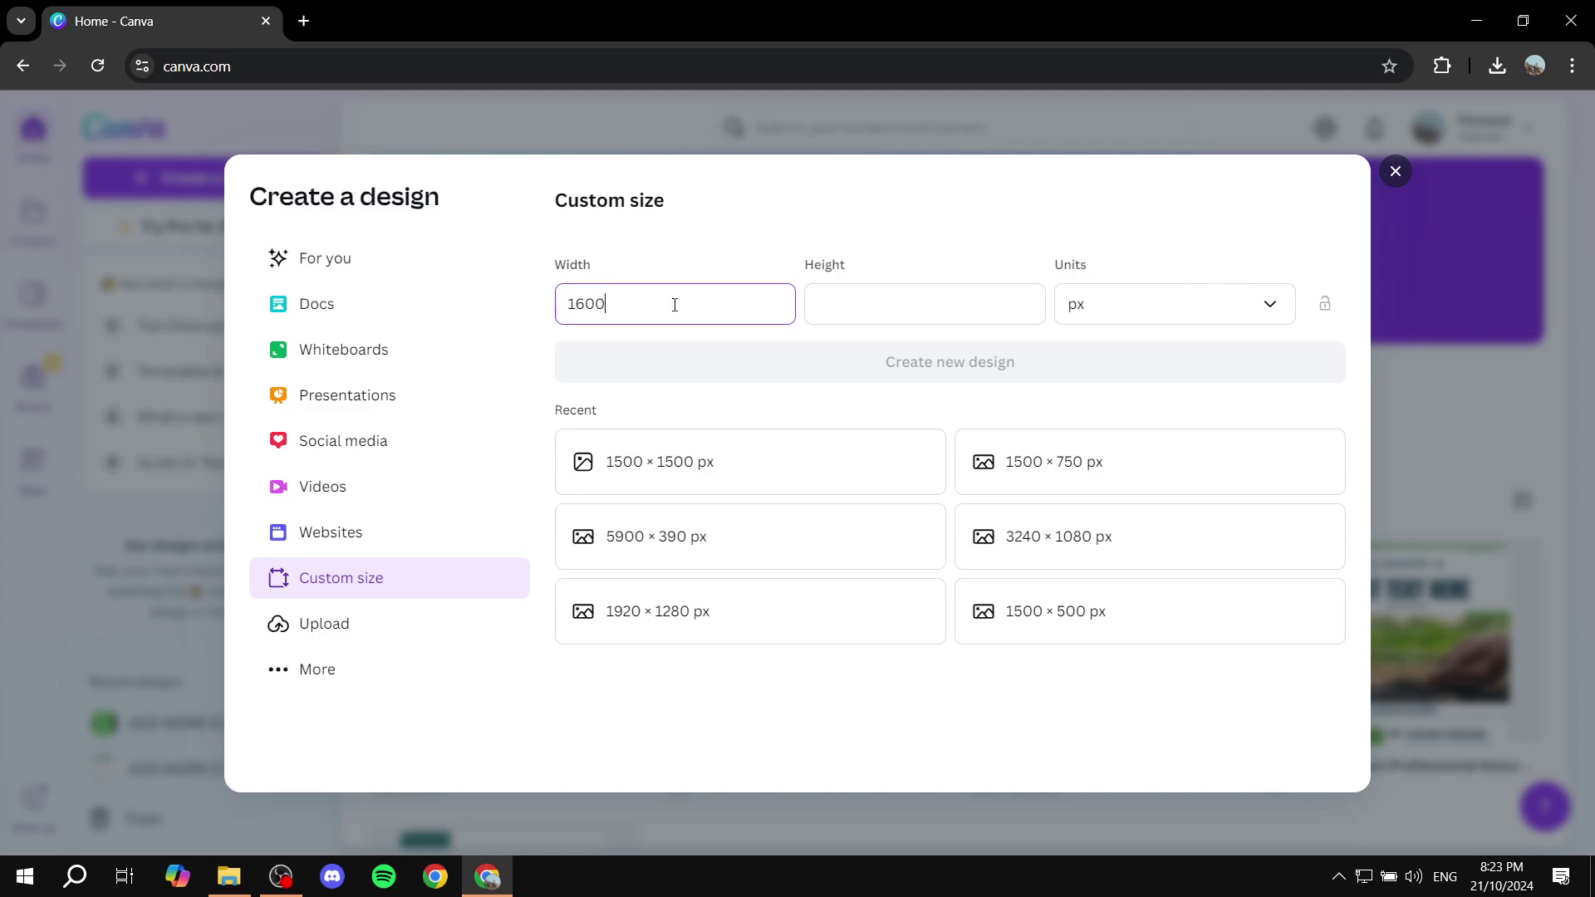
{"action": "left_click", "coordinate": [905, 300]}
{"action": "type", "text": "900"}
{"action": "left_click", "coordinate": [948, 215]}
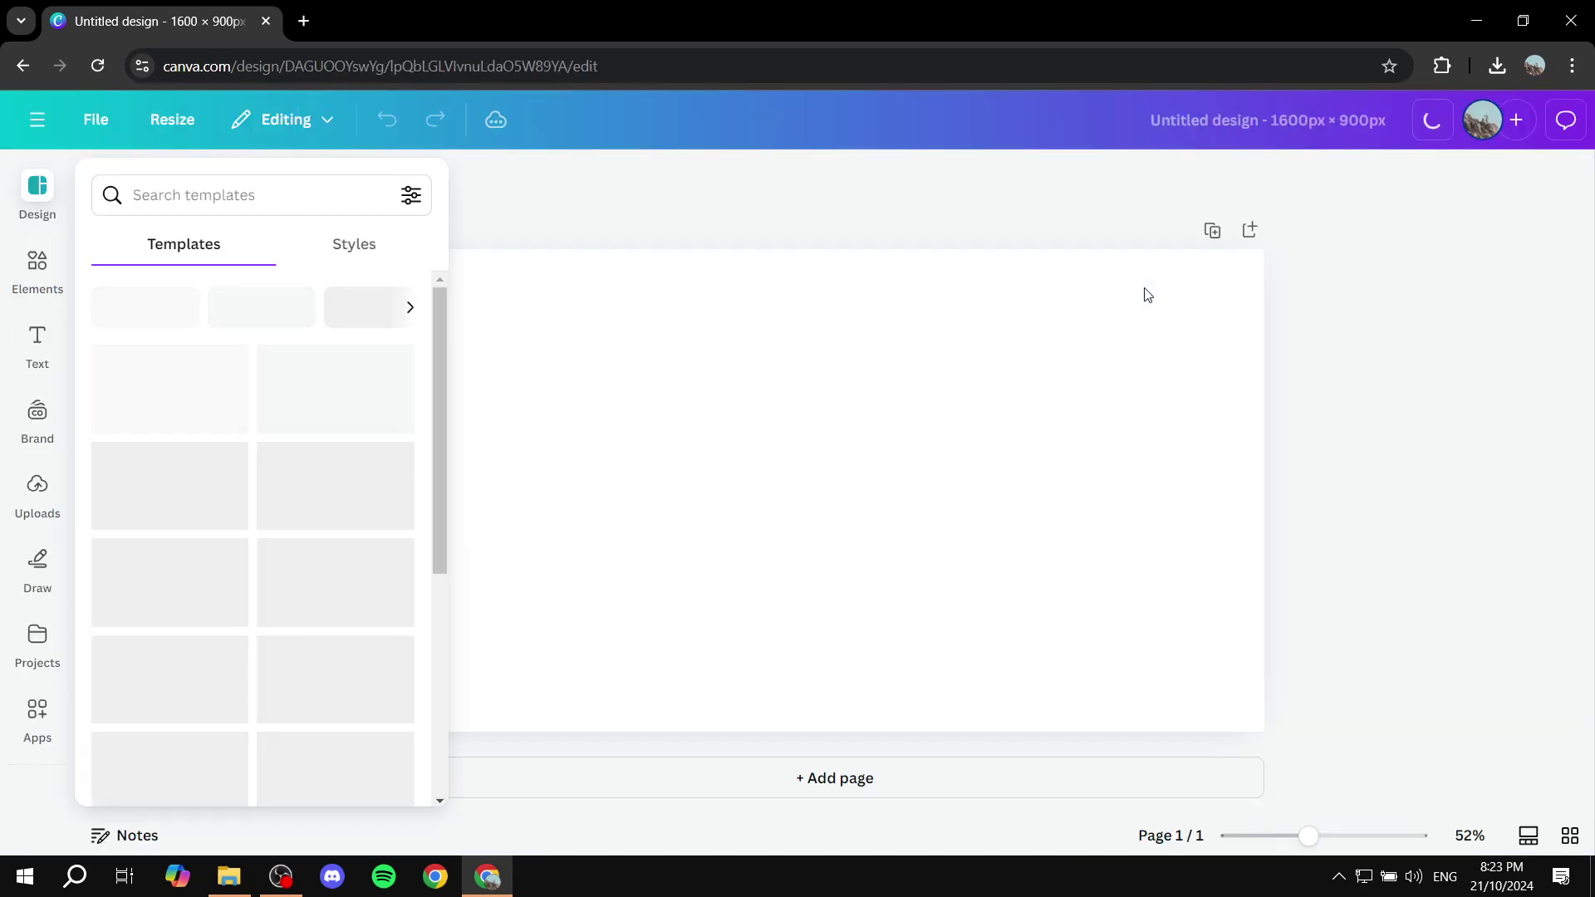
{"action": "left_click", "coordinate": [841, 444]}
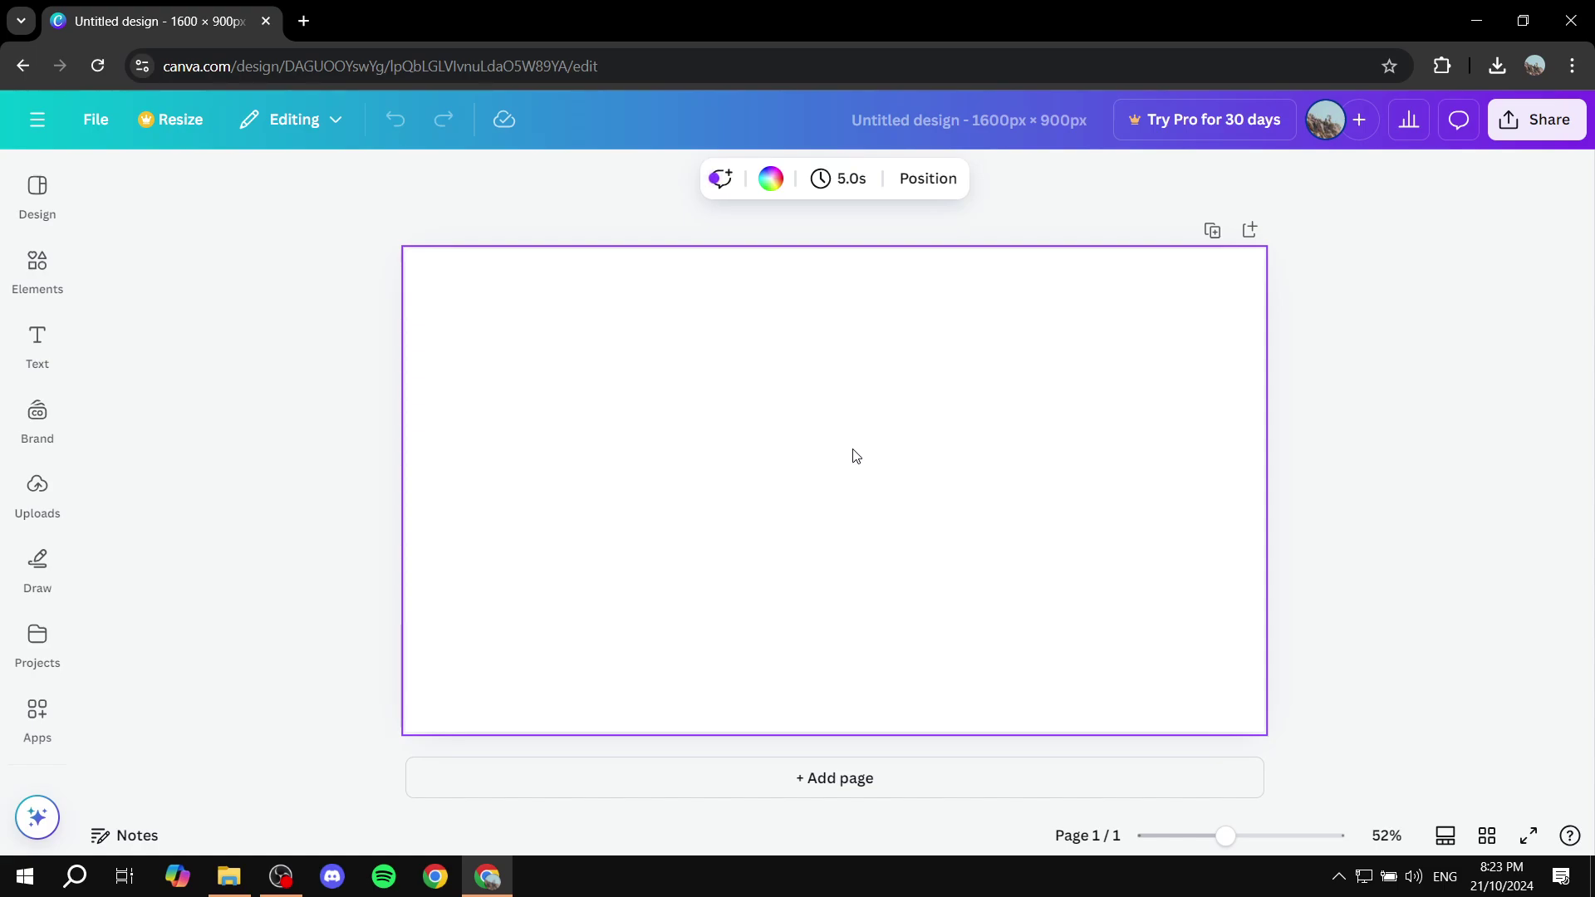
Step: Set the solid blue uploaded image as the background filling the 1600 × 900 page
{"action": "left_click", "coordinate": [353, 291]}
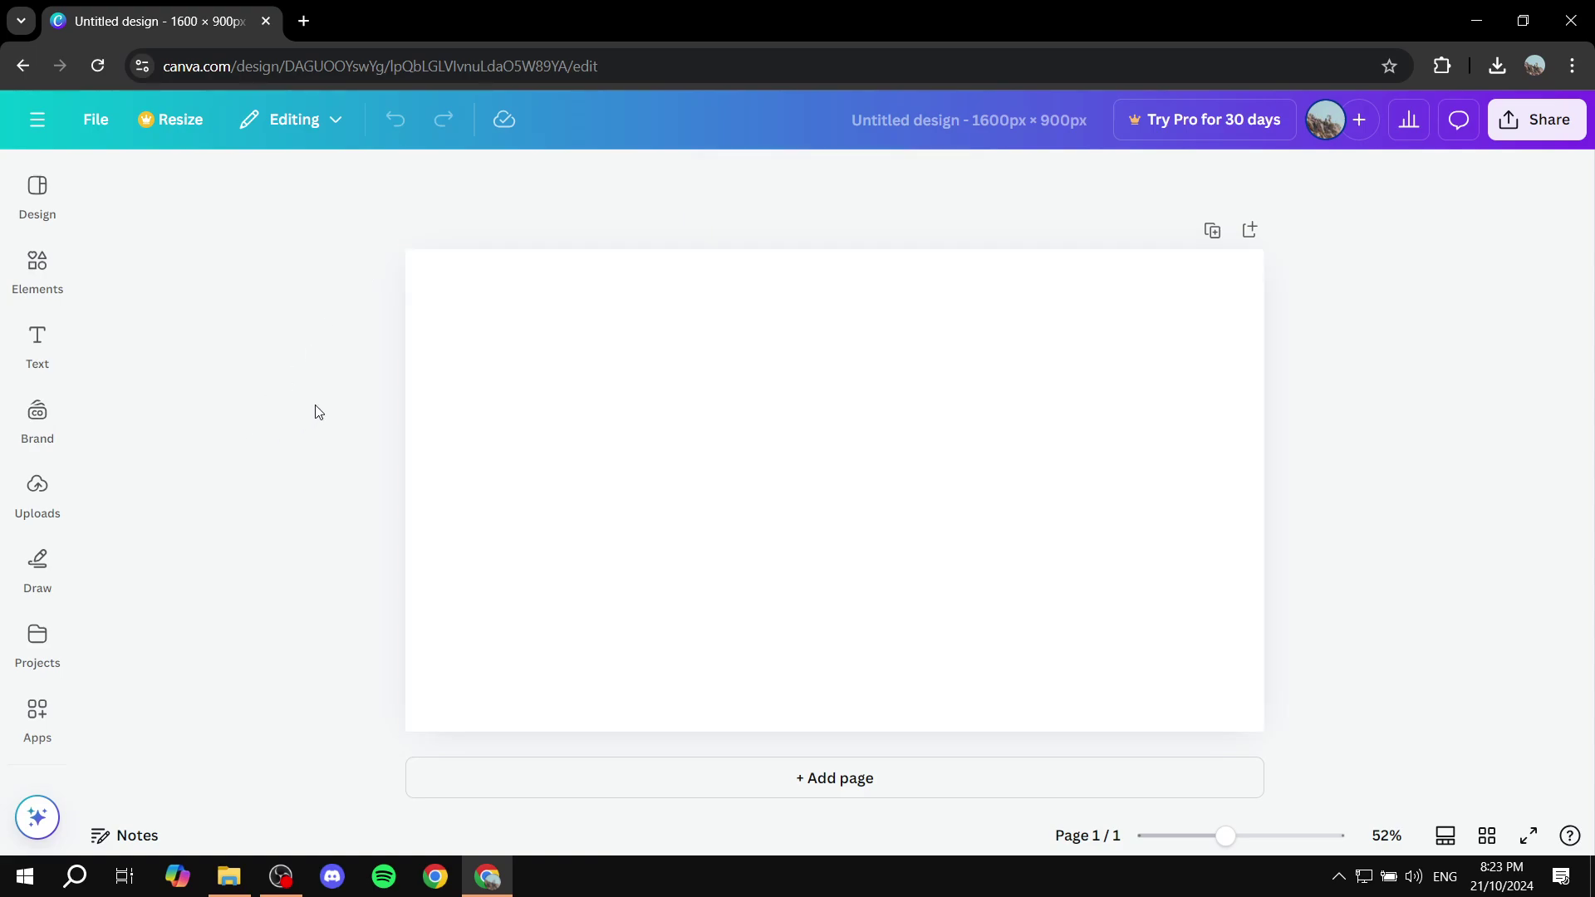
{"action": "left_click", "coordinate": [37, 495]}
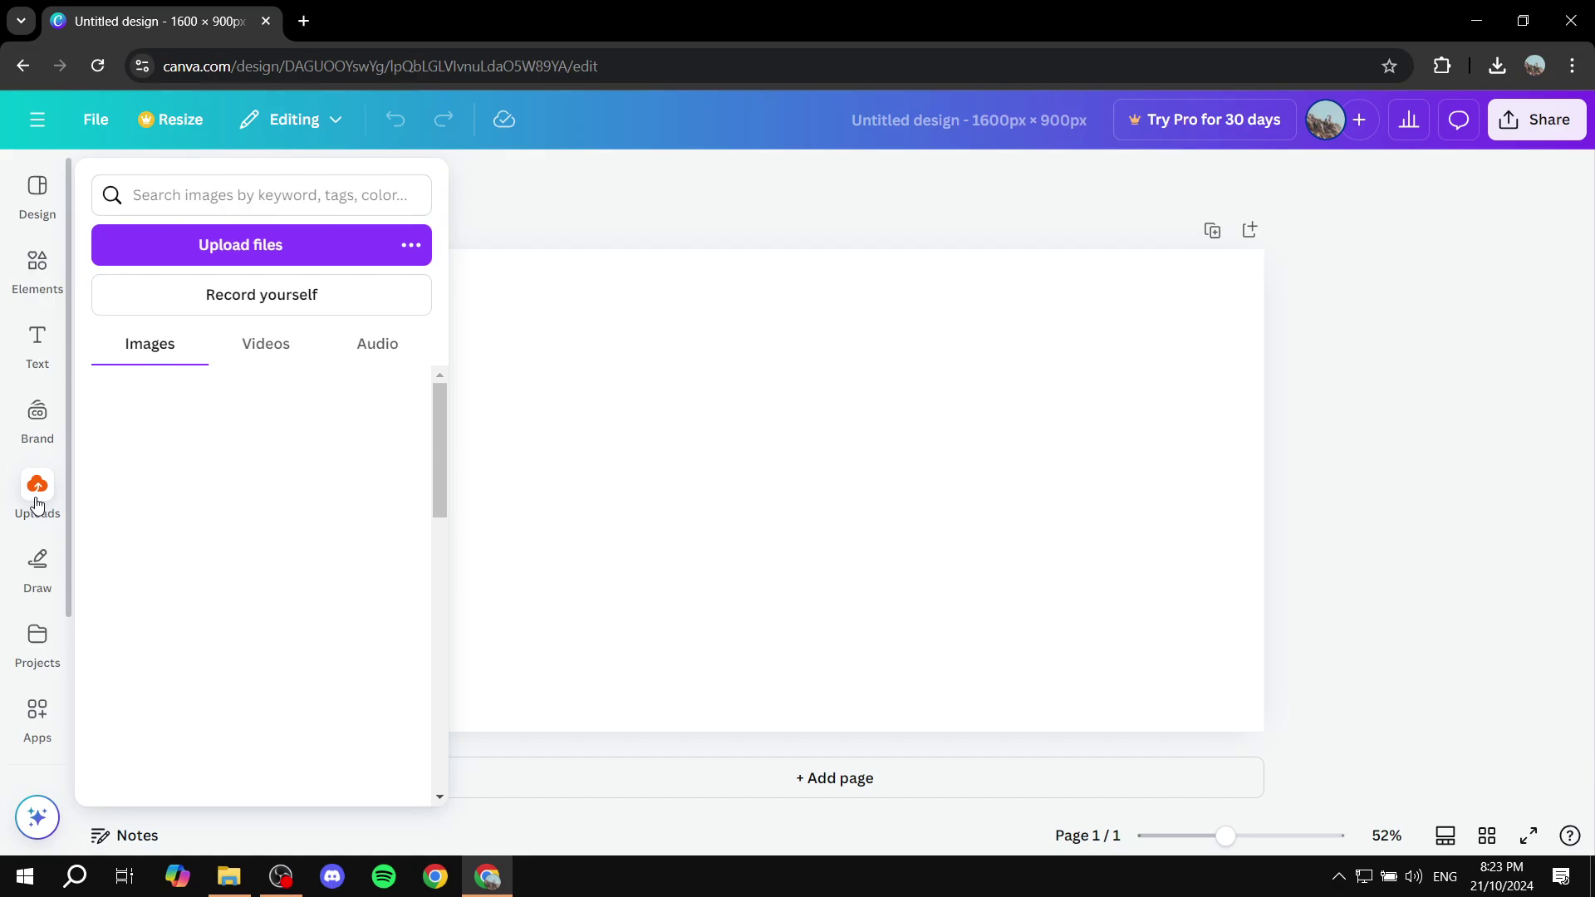
{"action": "left_click", "coordinate": [255, 243]}
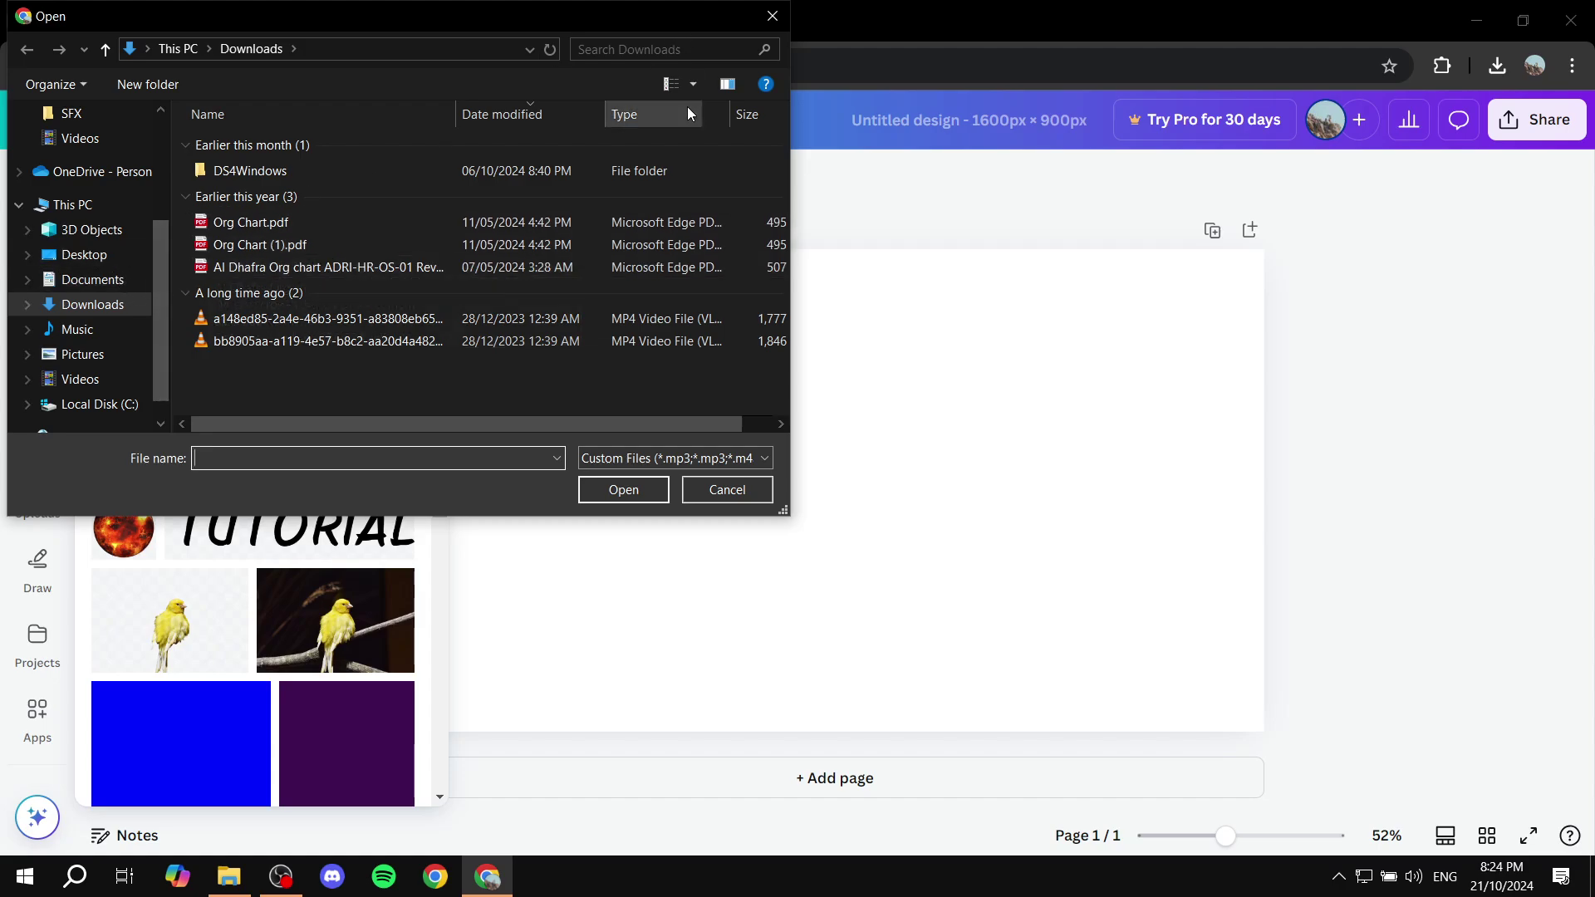
{"action": "left_click", "coordinate": [722, 490]}
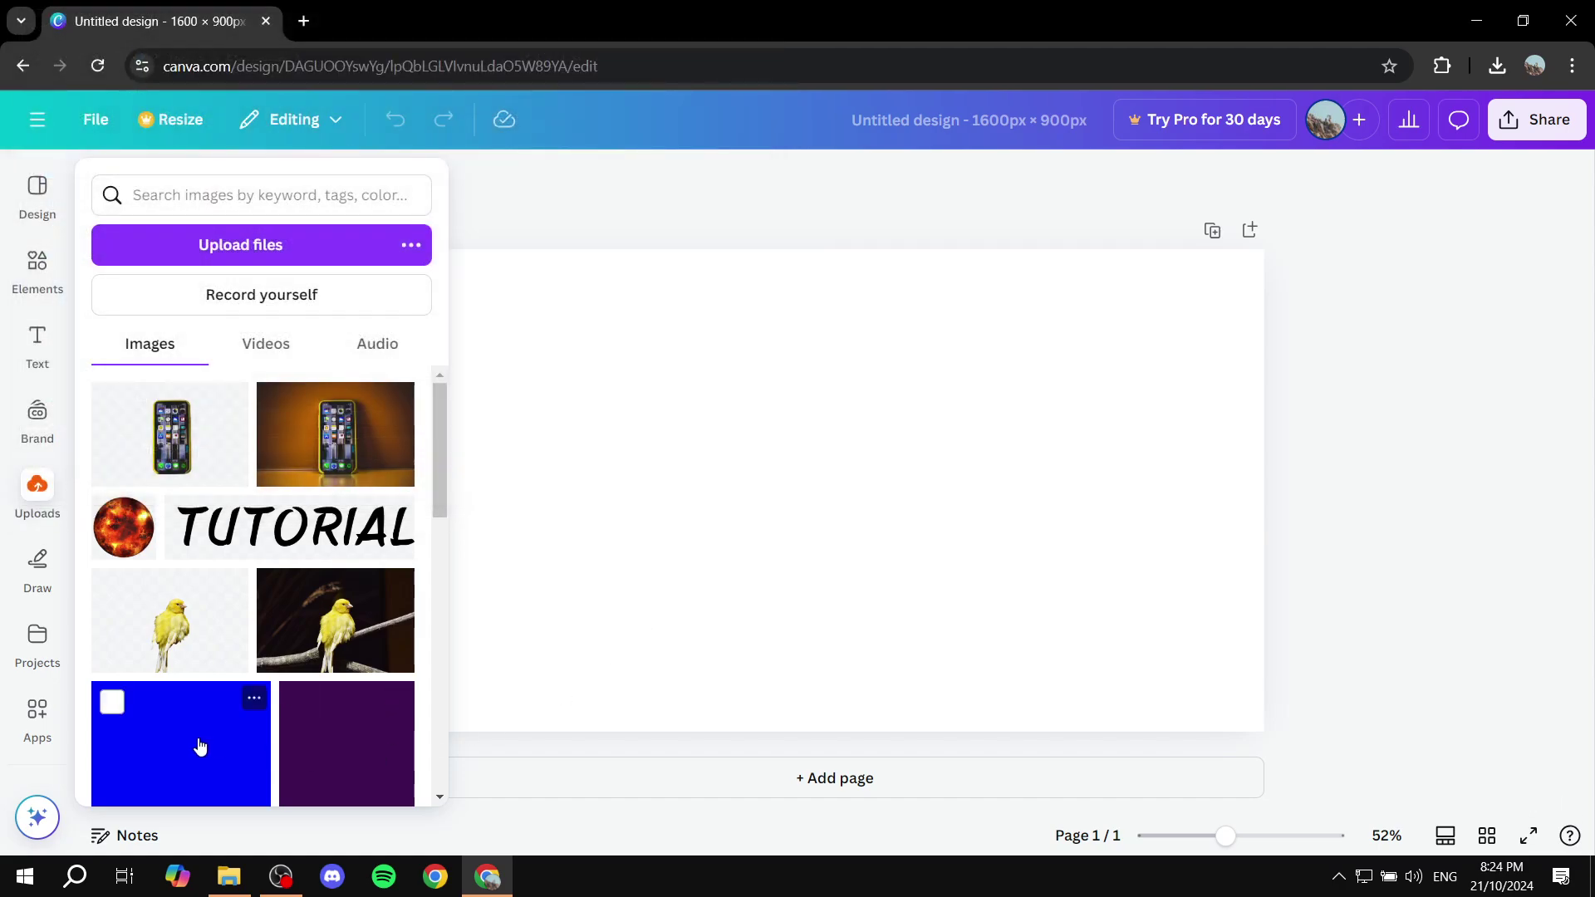
{"action": "left_click", "coordinate": [199, 745]}
{"action": "right_click", "coordinate": [950, 520]}
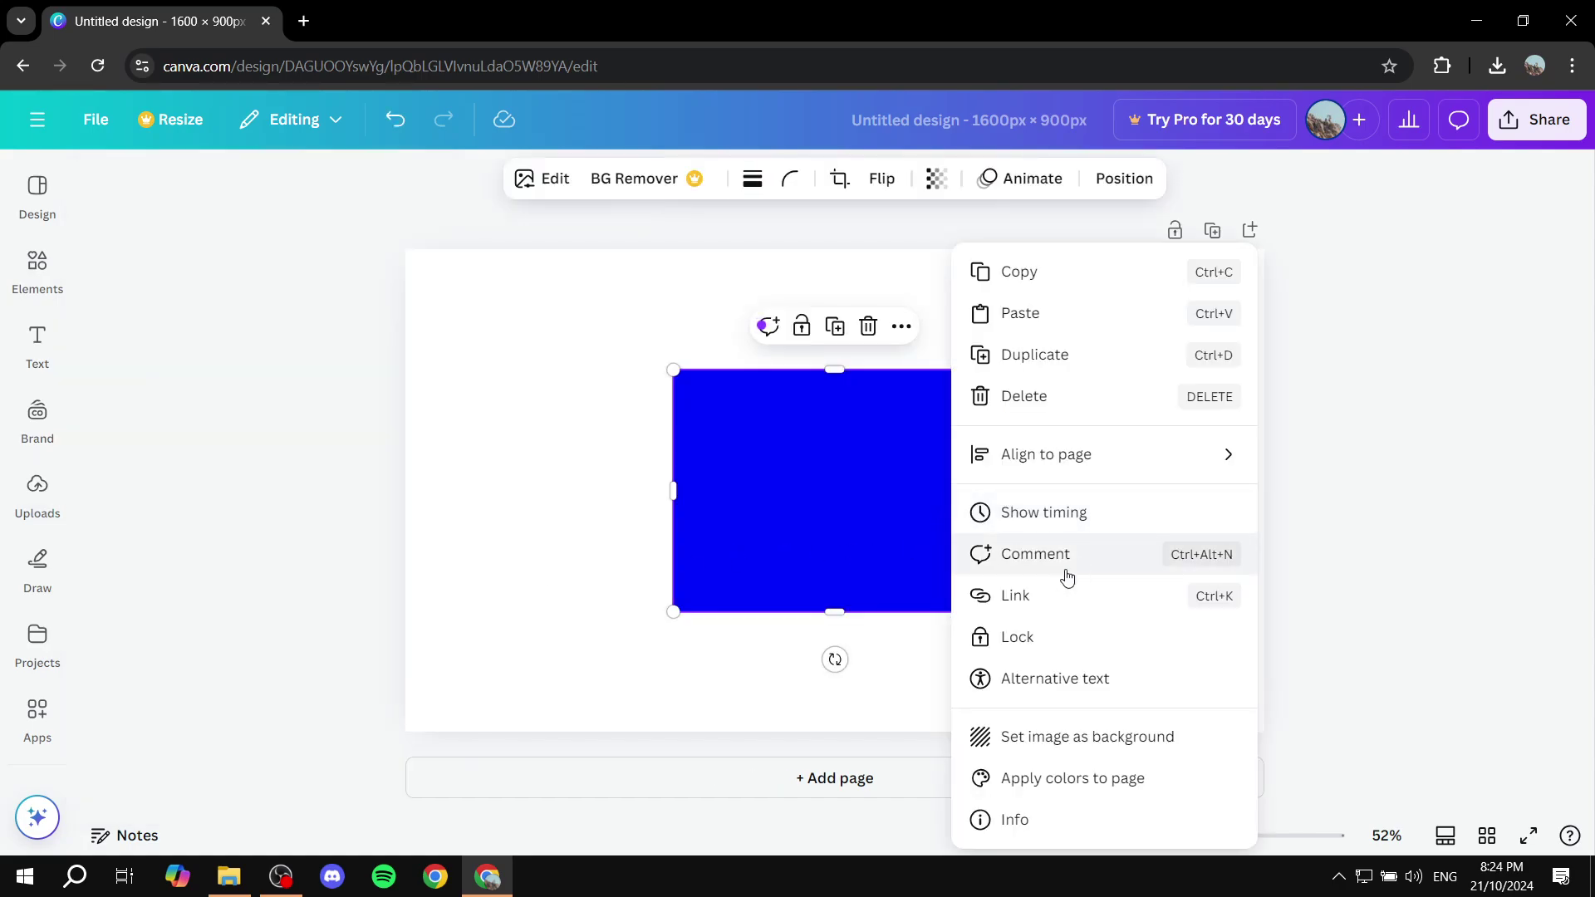
{"action": "left_click", "coordinate": [1027, 737]}
{"action": "left_click", "coordinate": [640, 464]}
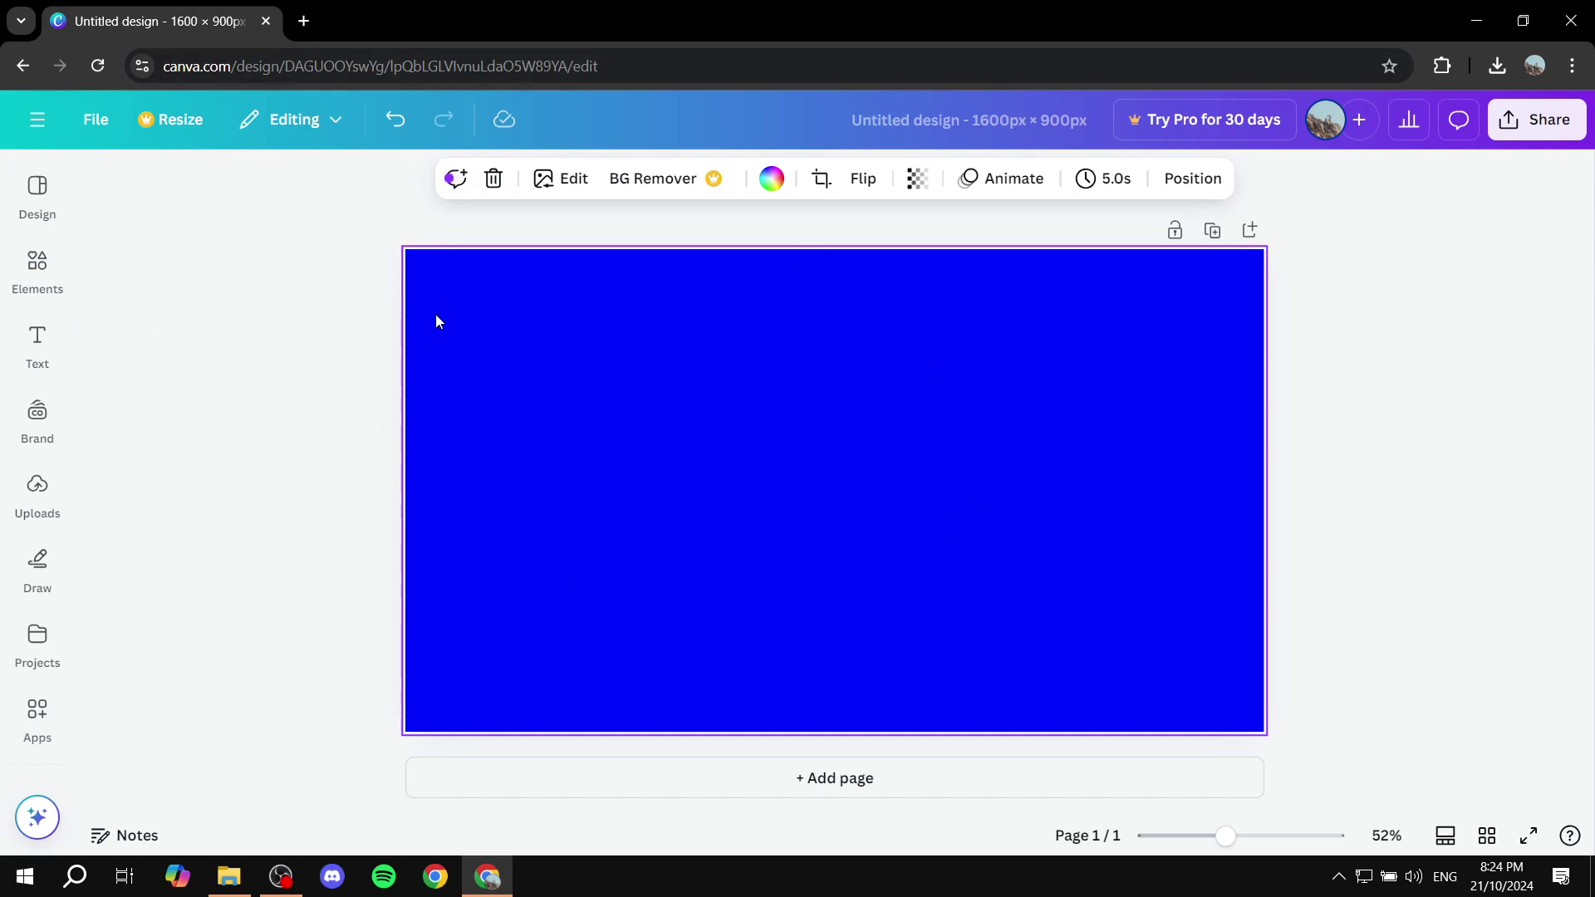
Step: Close the Elements panel with Escape, leaving only the plain blue page showing
{"action": "left_click", "coordinate": [37, 263]}
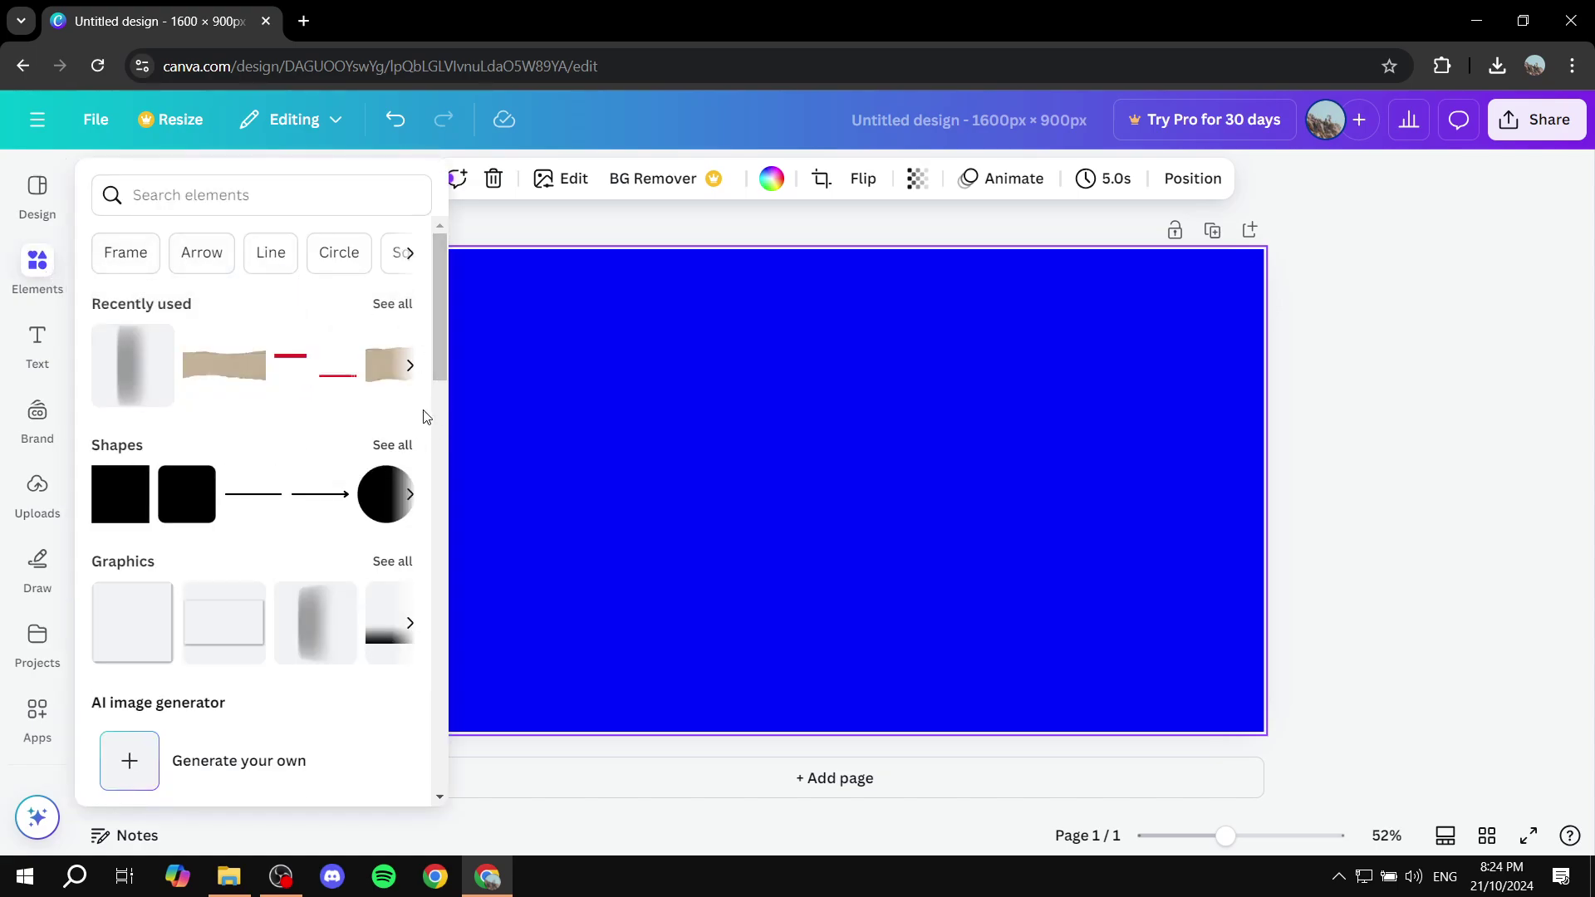
{"action": "left_click", "coordinate": [267, 196]}
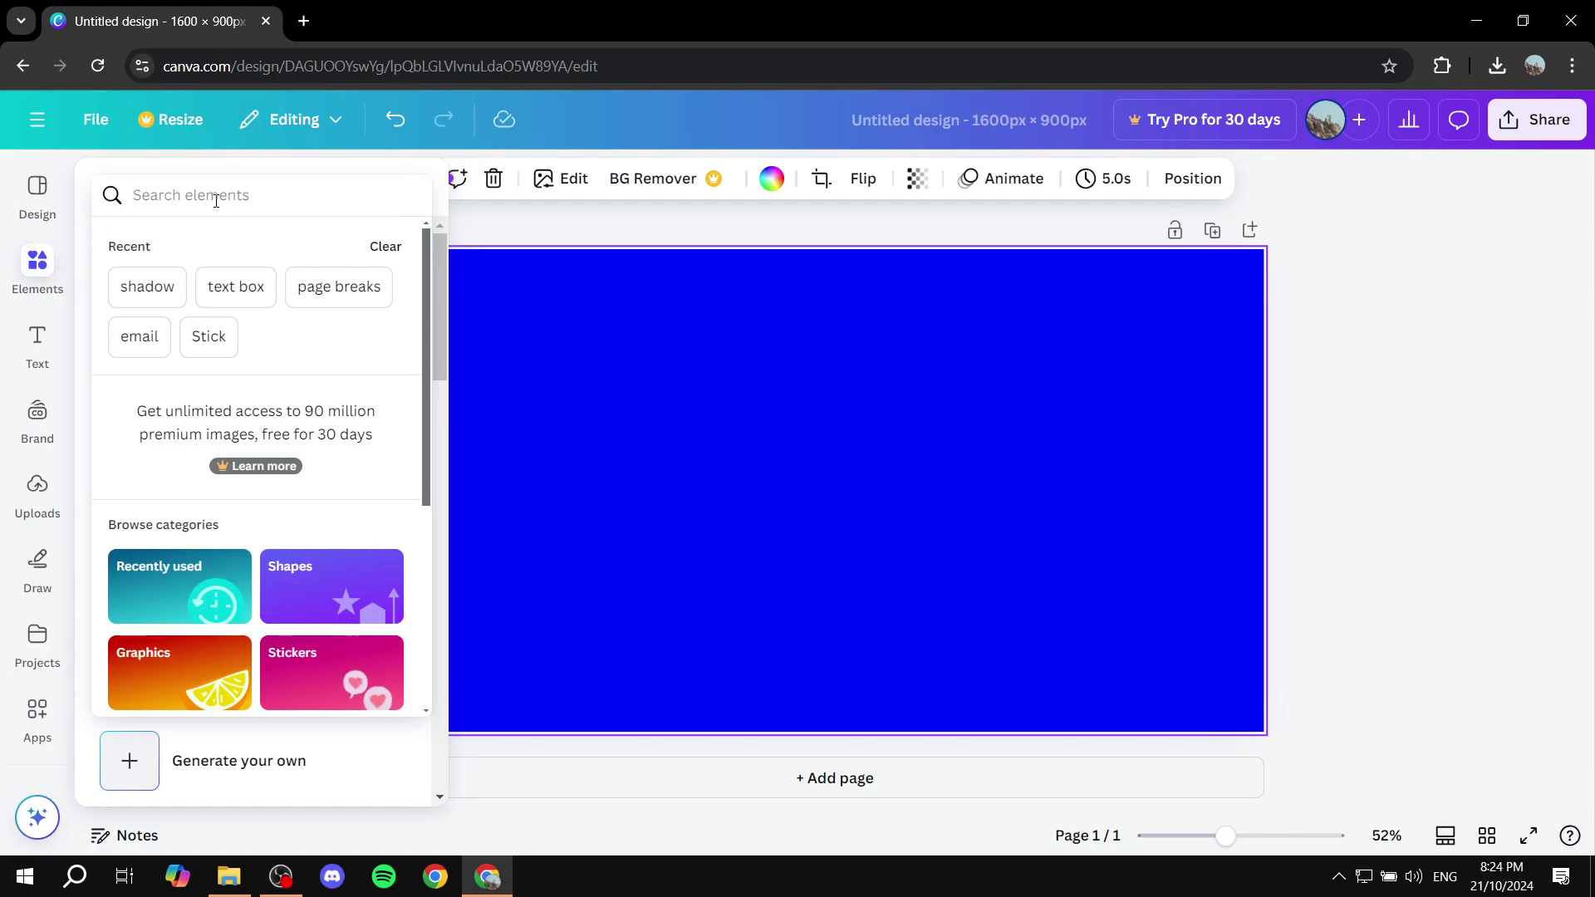
{"action": "key", "text": "Escape"}
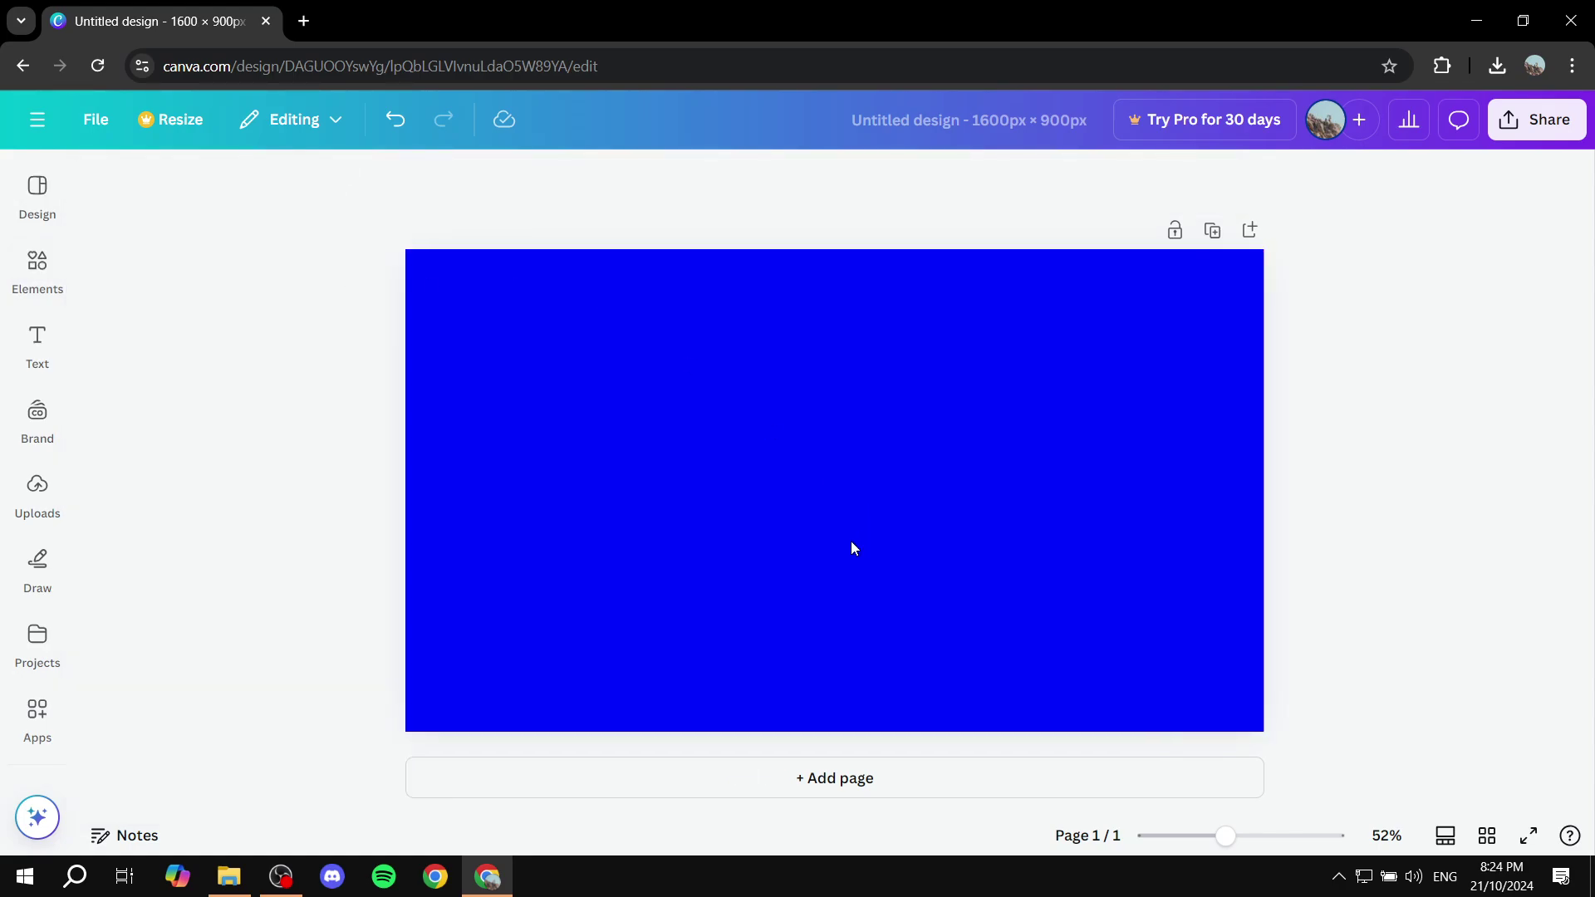
Step: Apply the Work Breakdown Structure Team Whiteboard template to the page and show the uploads
{"action": "left_click", "coordinate": [42, 195]}
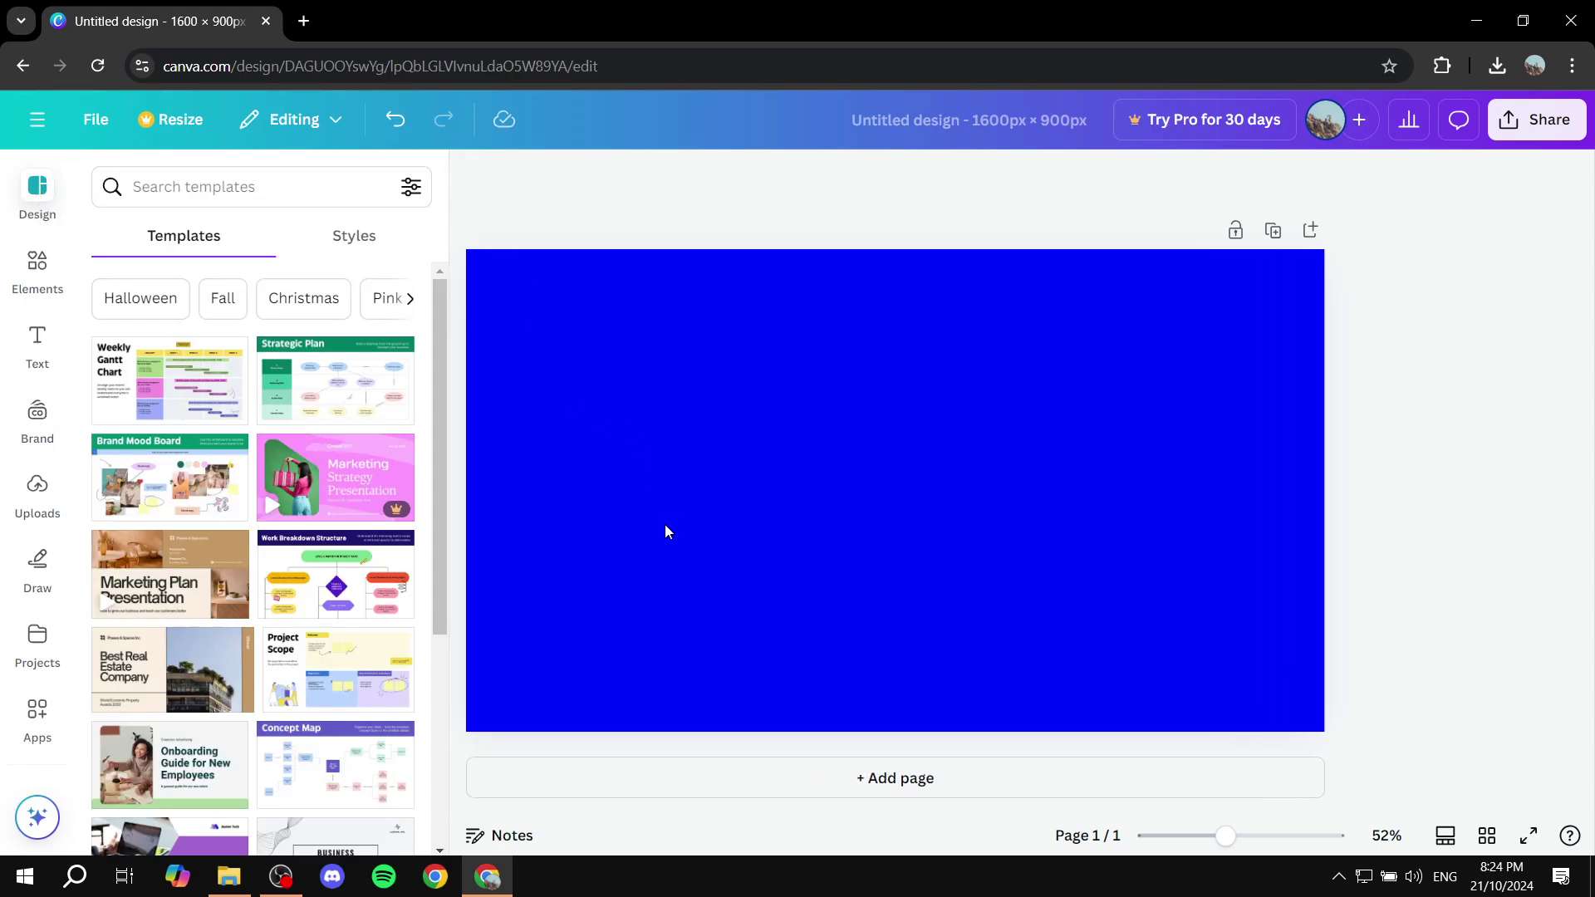
{"action": "left_click", "coordinate": [363, 586]}
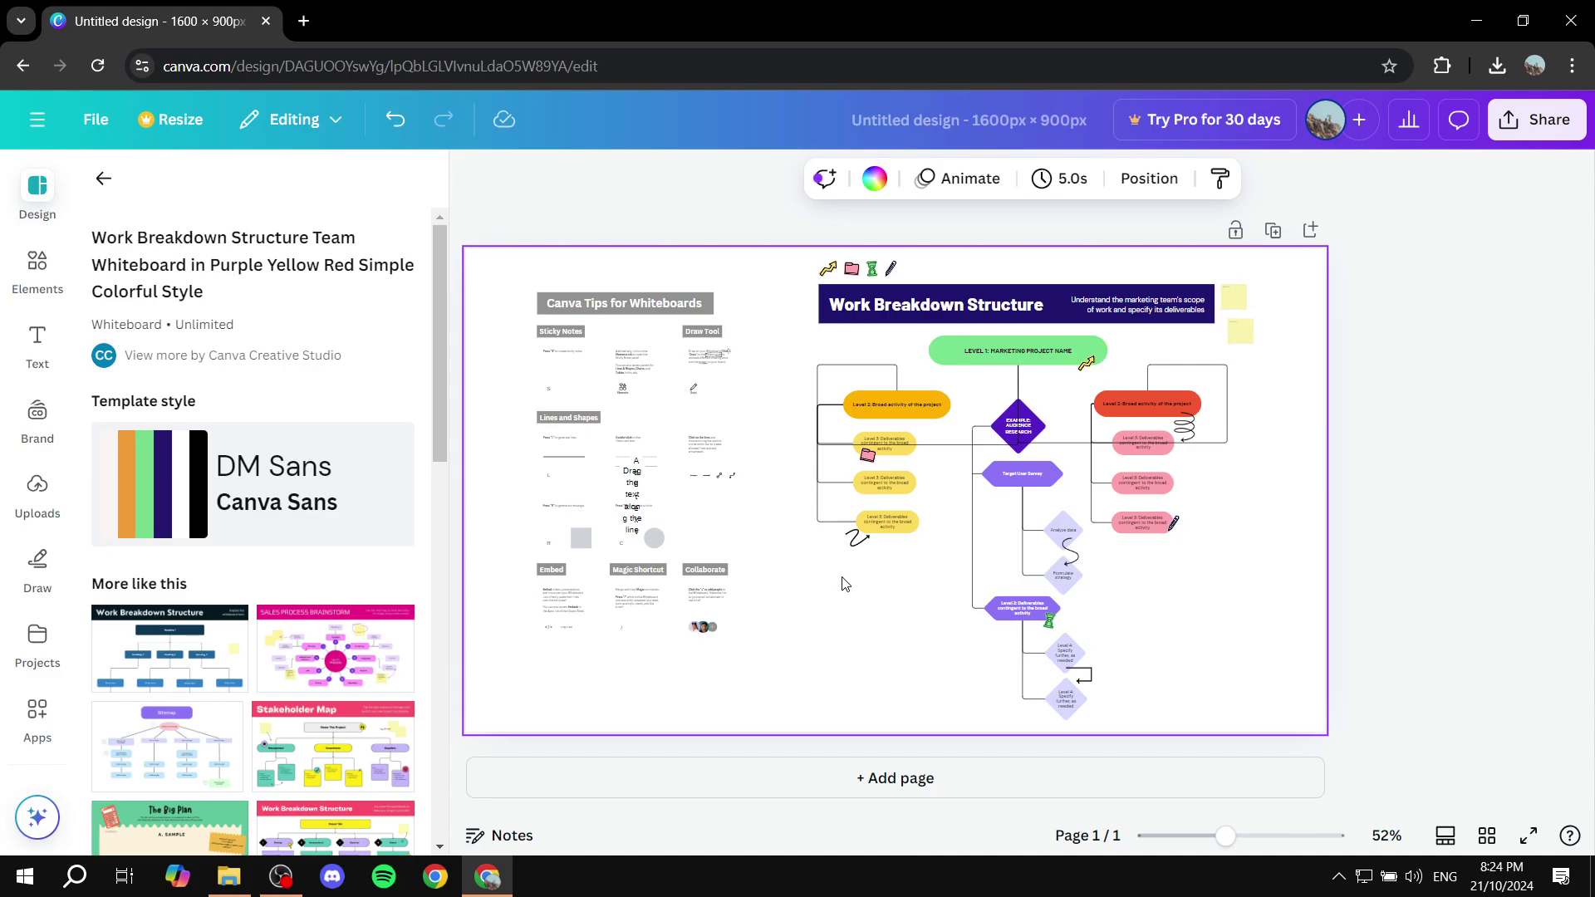
{"action": "left_click", "coordinate": [582, 188]}
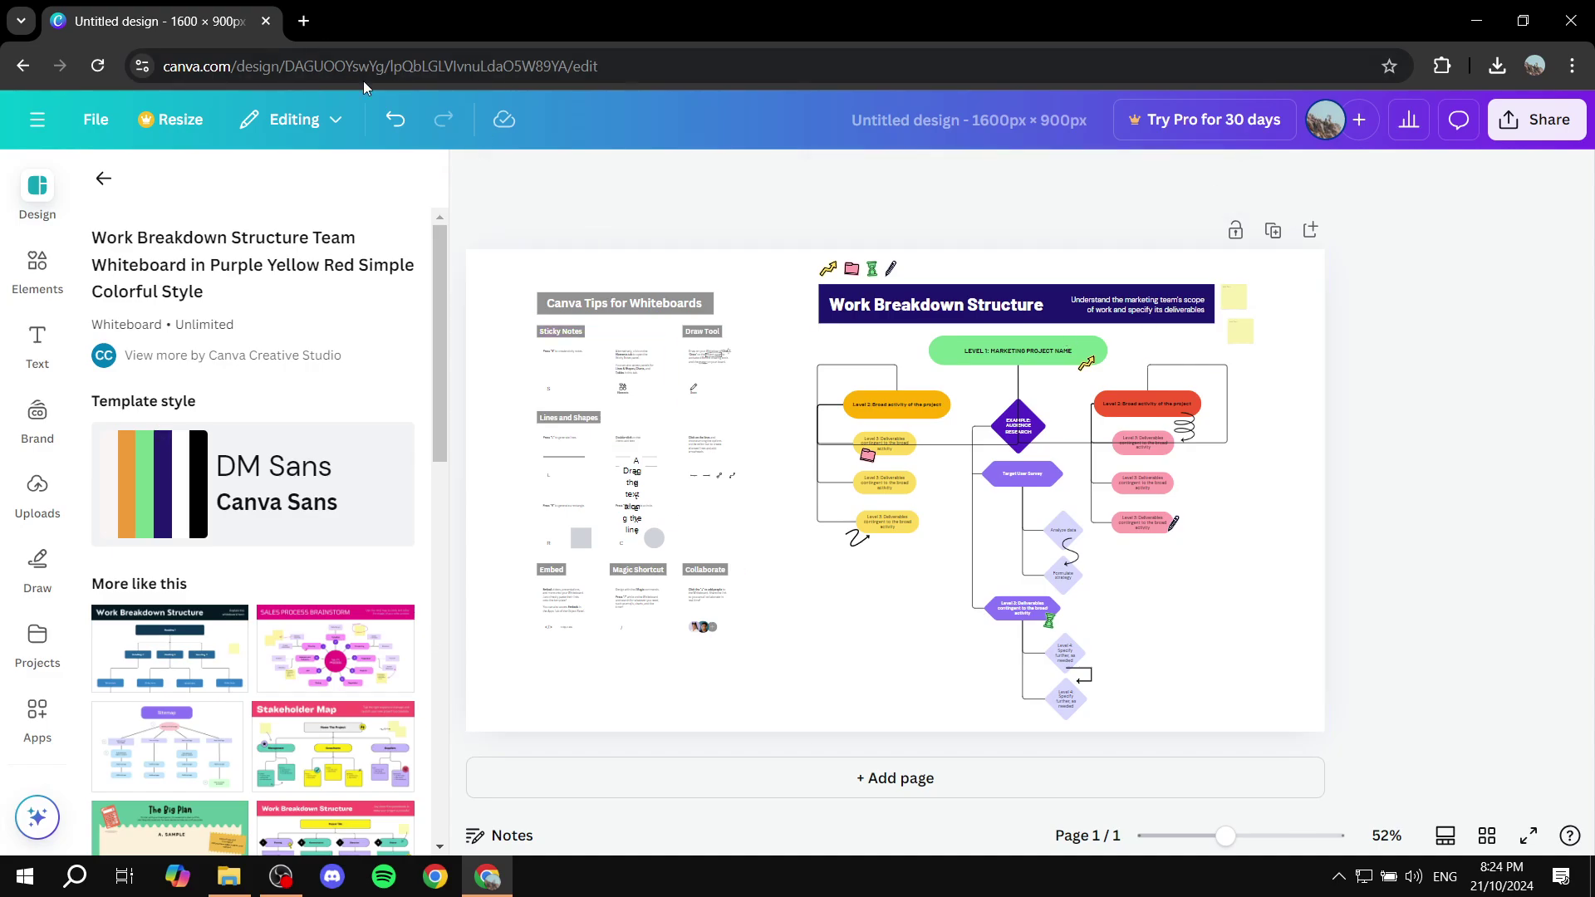
{"action": "left_click", "coordinate": [475, 178]}
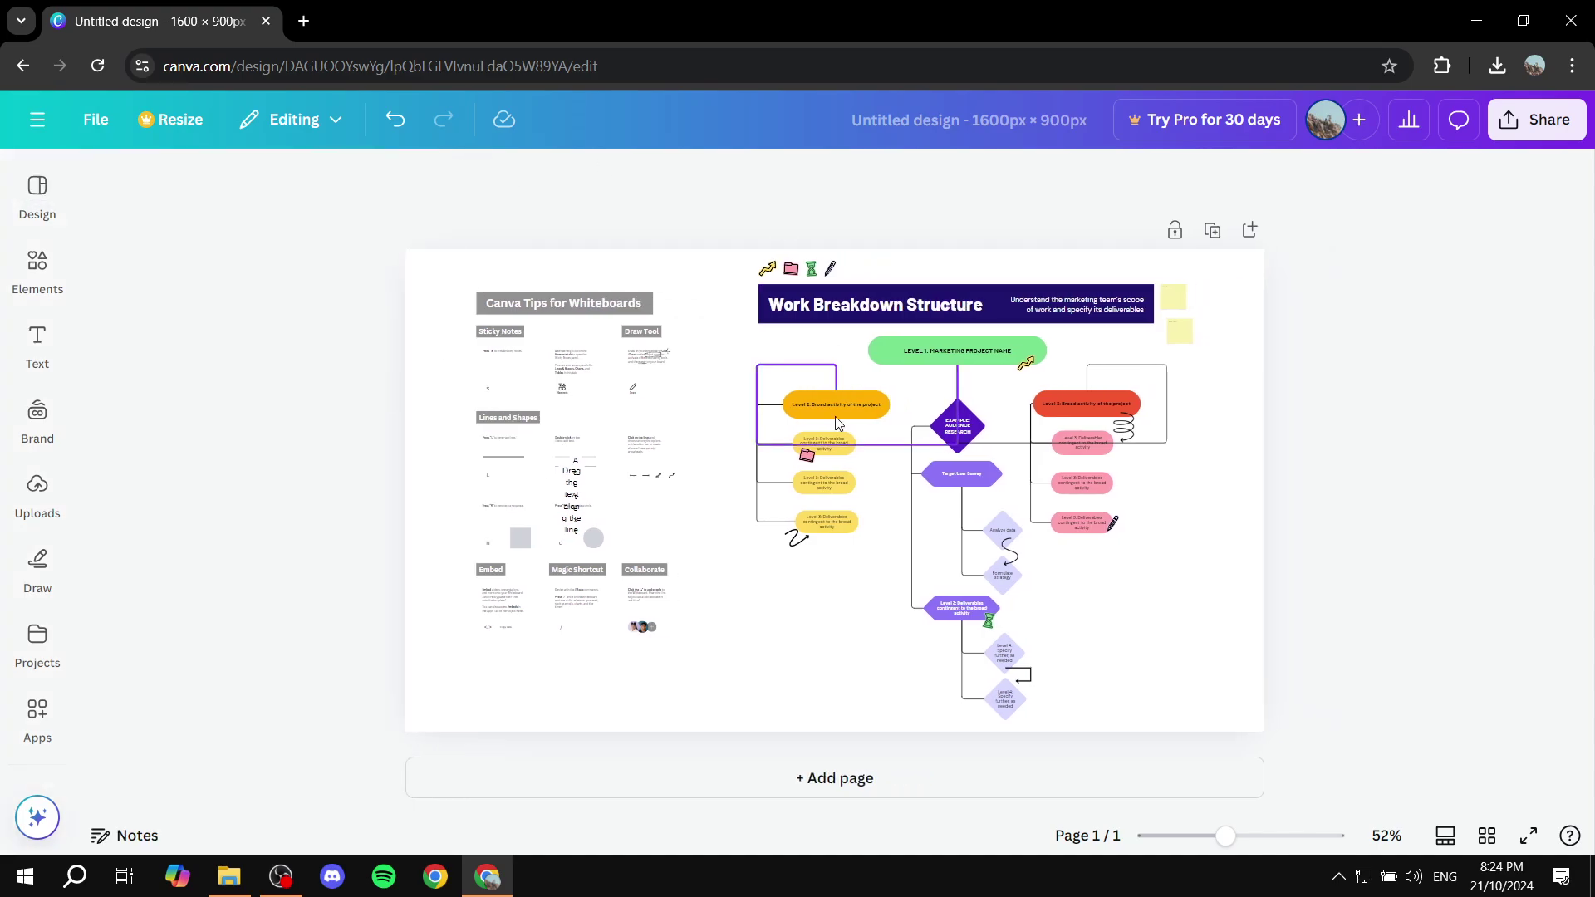
{"action": "left_click", "coordinate": [835, 629]}
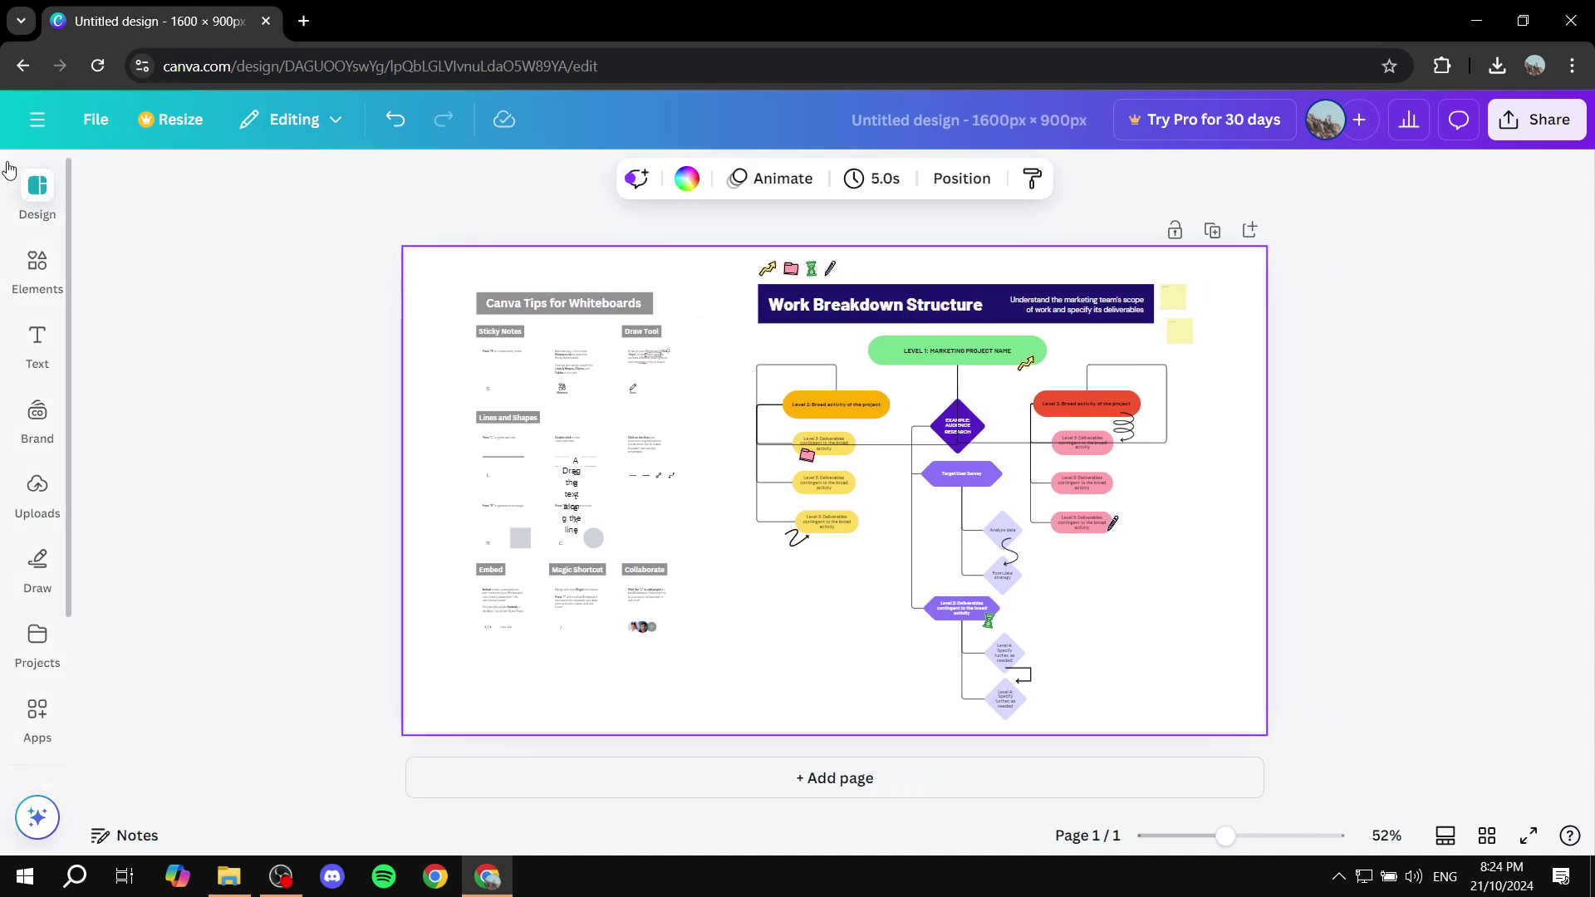
{"action": "left_click", "coordinate": [33, 184]}
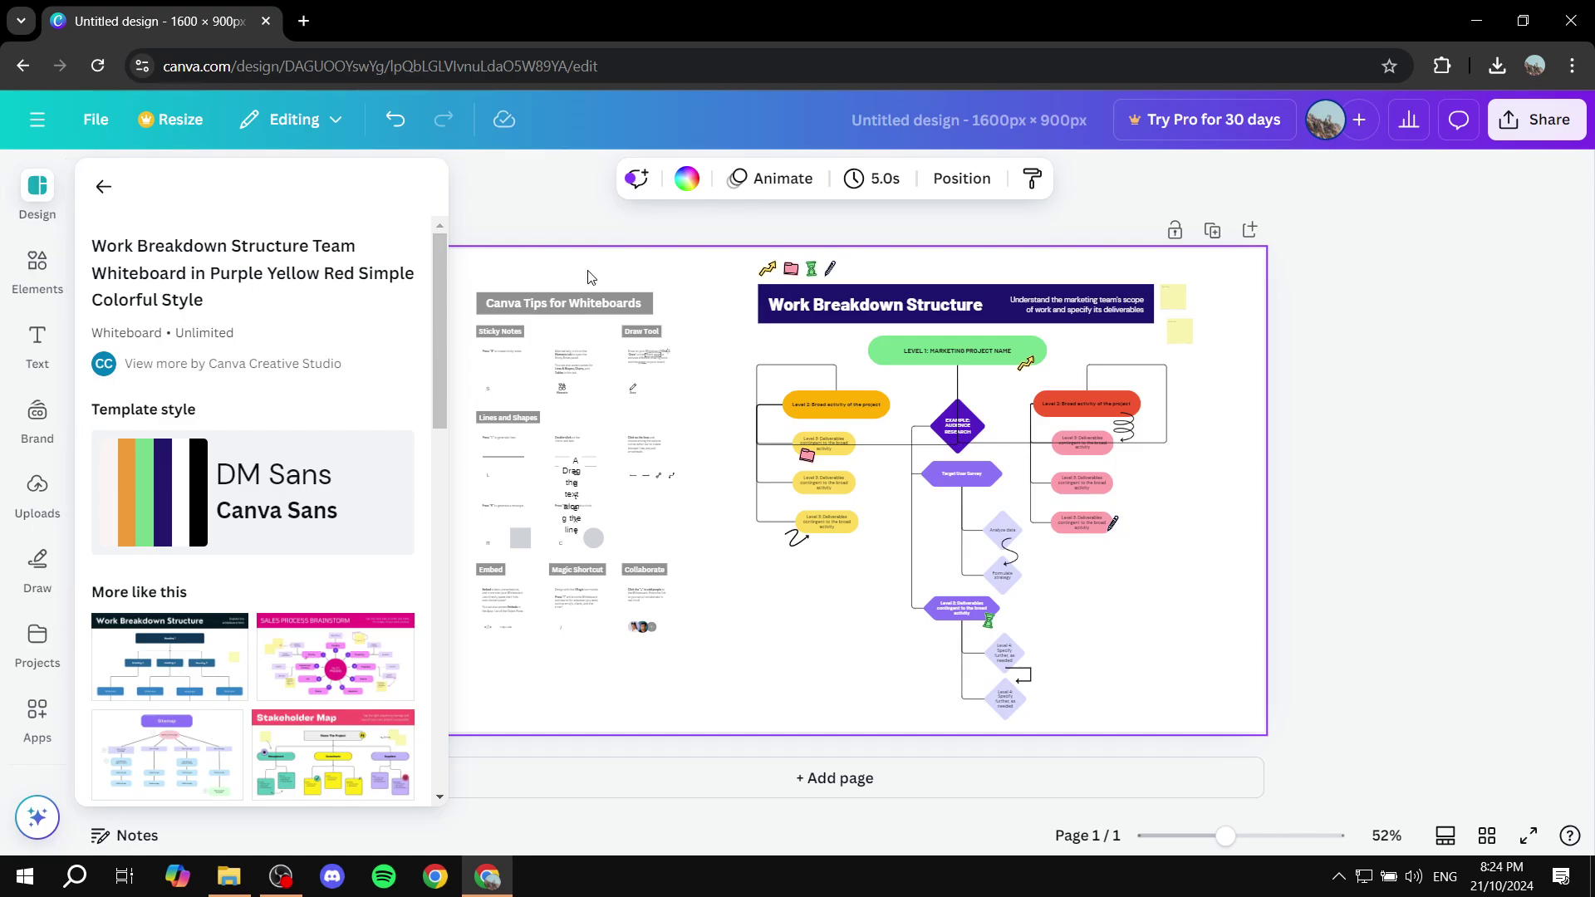
{"action": "left_click", "coordinate": [628, 342]}
{"action": "left_click", "coordinate": [37, 488]}
Step: Set the uploaded TUTORIAL lettering image as the page background behind the whiteboard
{"action": "scroll", "coordinate": [249, 522], "scroll_direction": "down", "scroll_amount": 5}
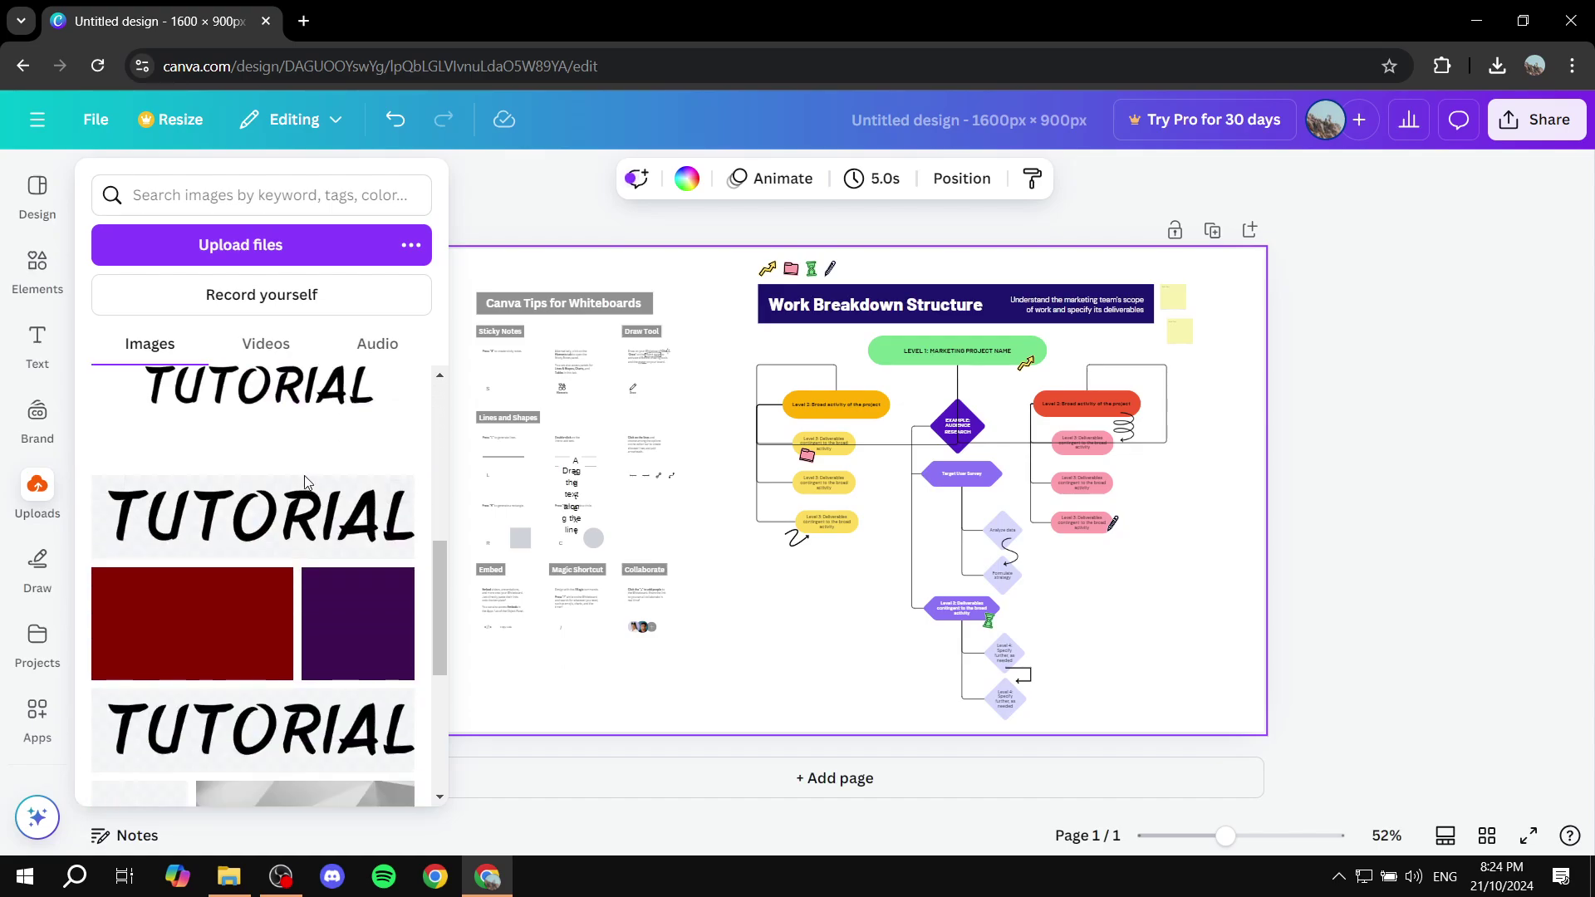
{"action": "left_click", "coordinate": [308, 486]}
{"action": "right_click", "coordinate": [812, 493]}
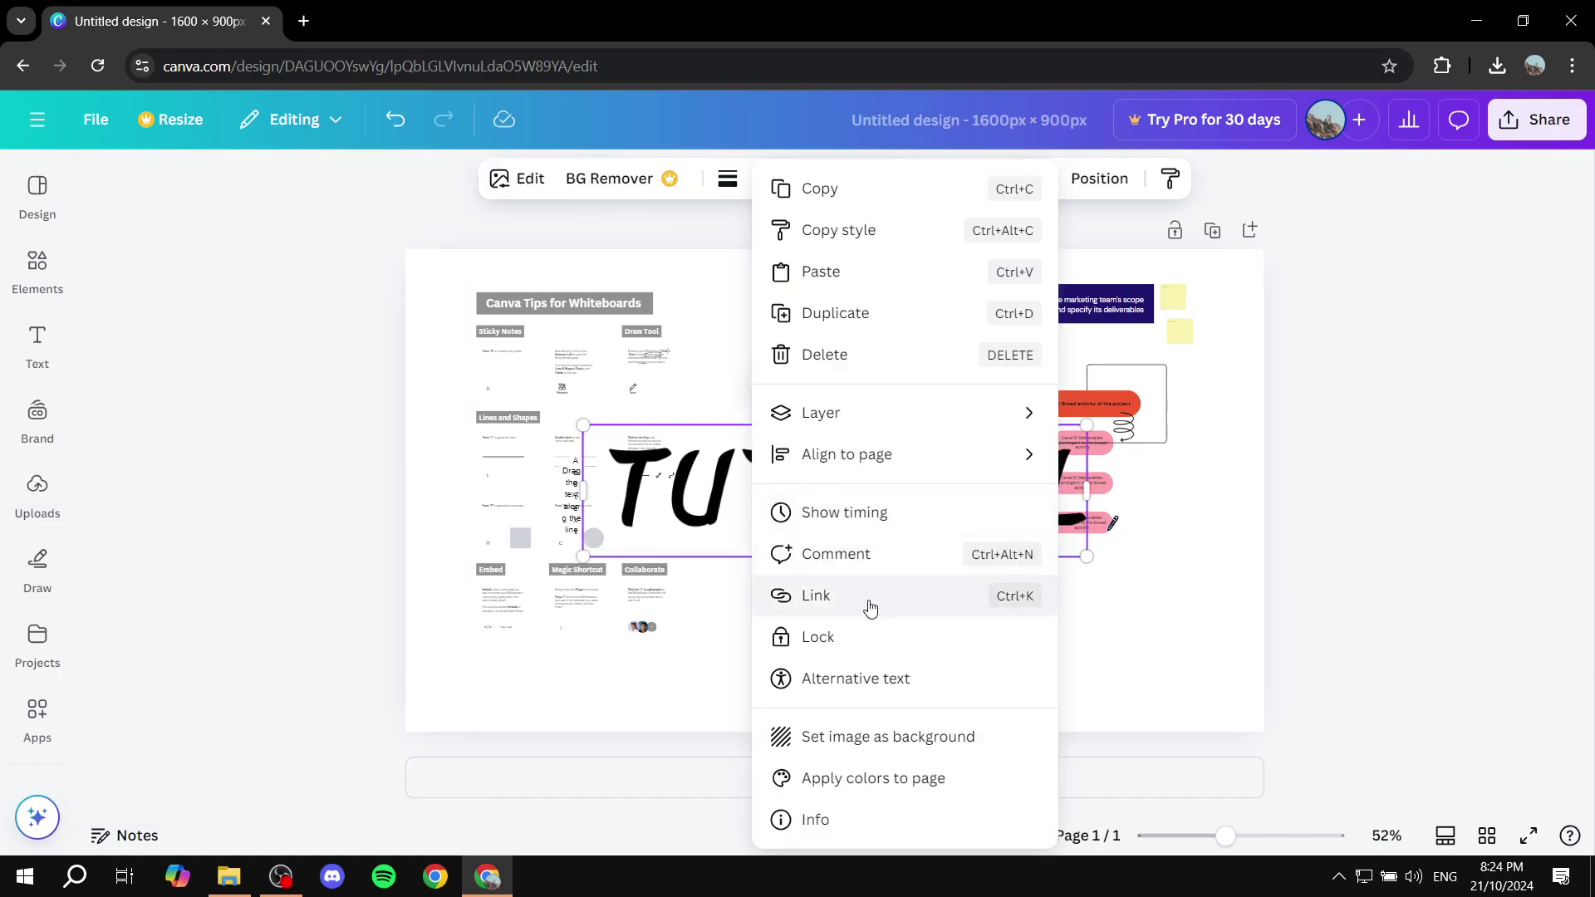
{"action": "left_click", "coordinate": [837, 737]}
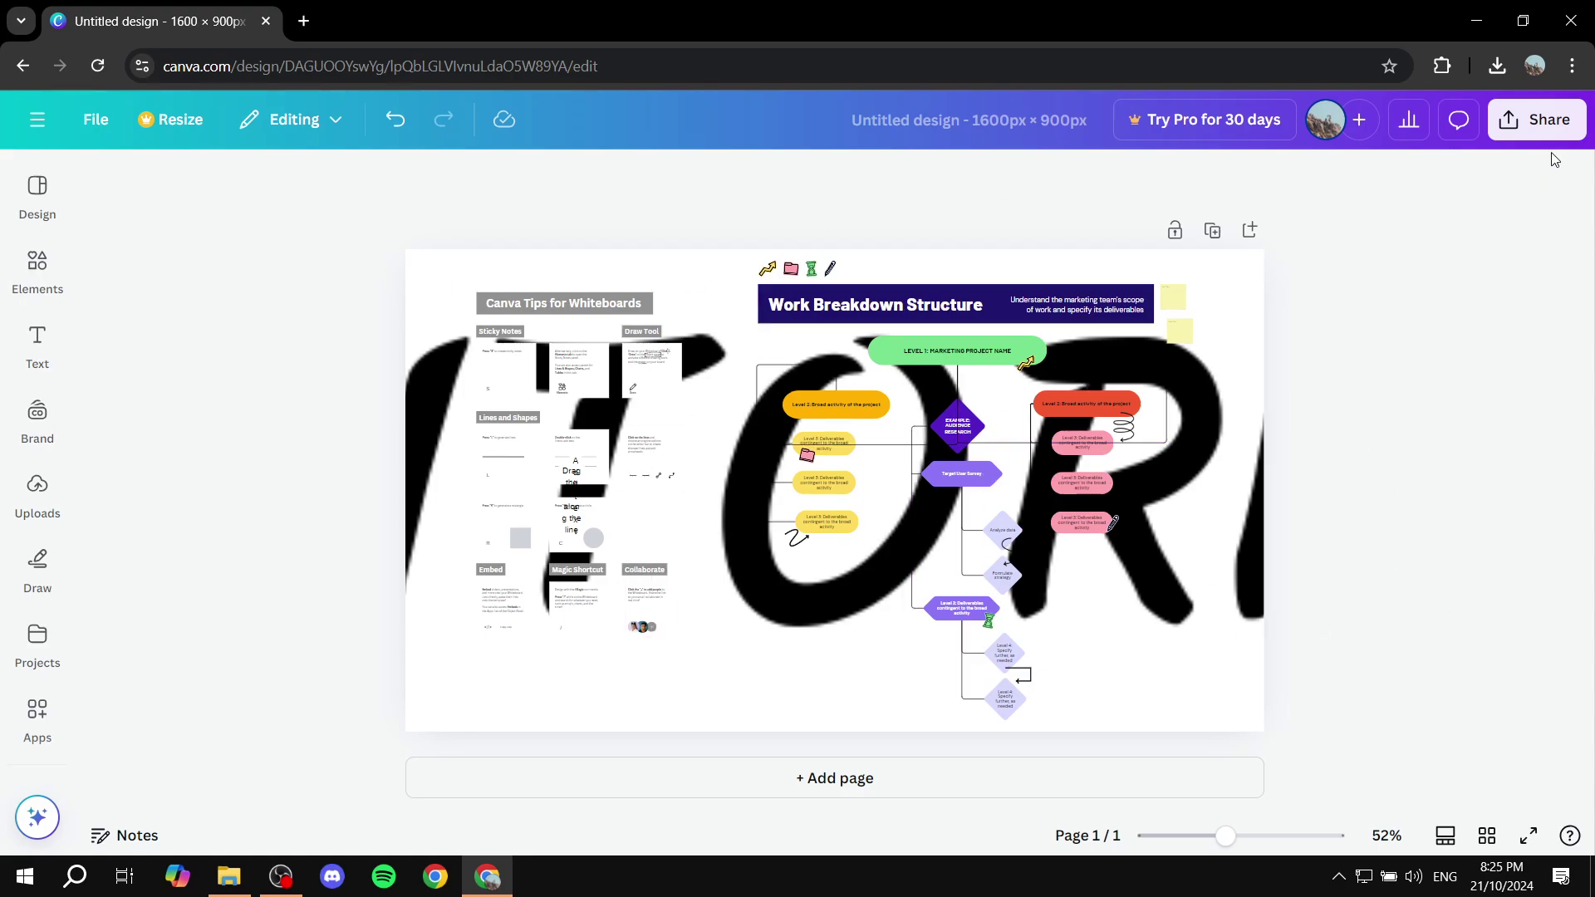
{"action": "left_click", "coordinate": [1547, 121]}
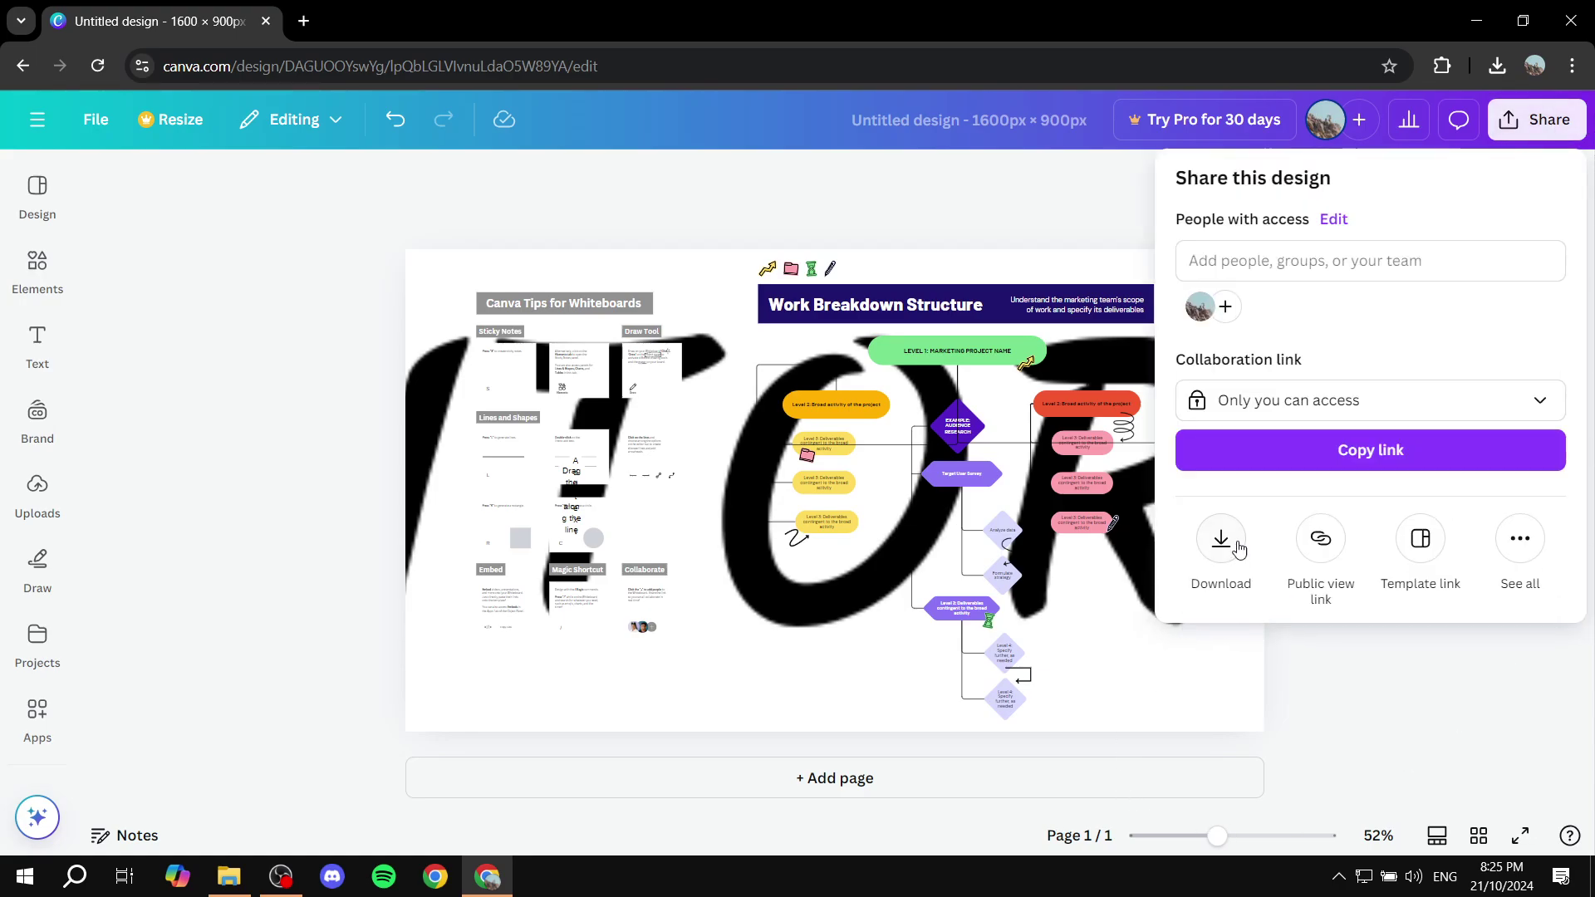
{"action": "left_click", "coordinate": [1240, 550]}
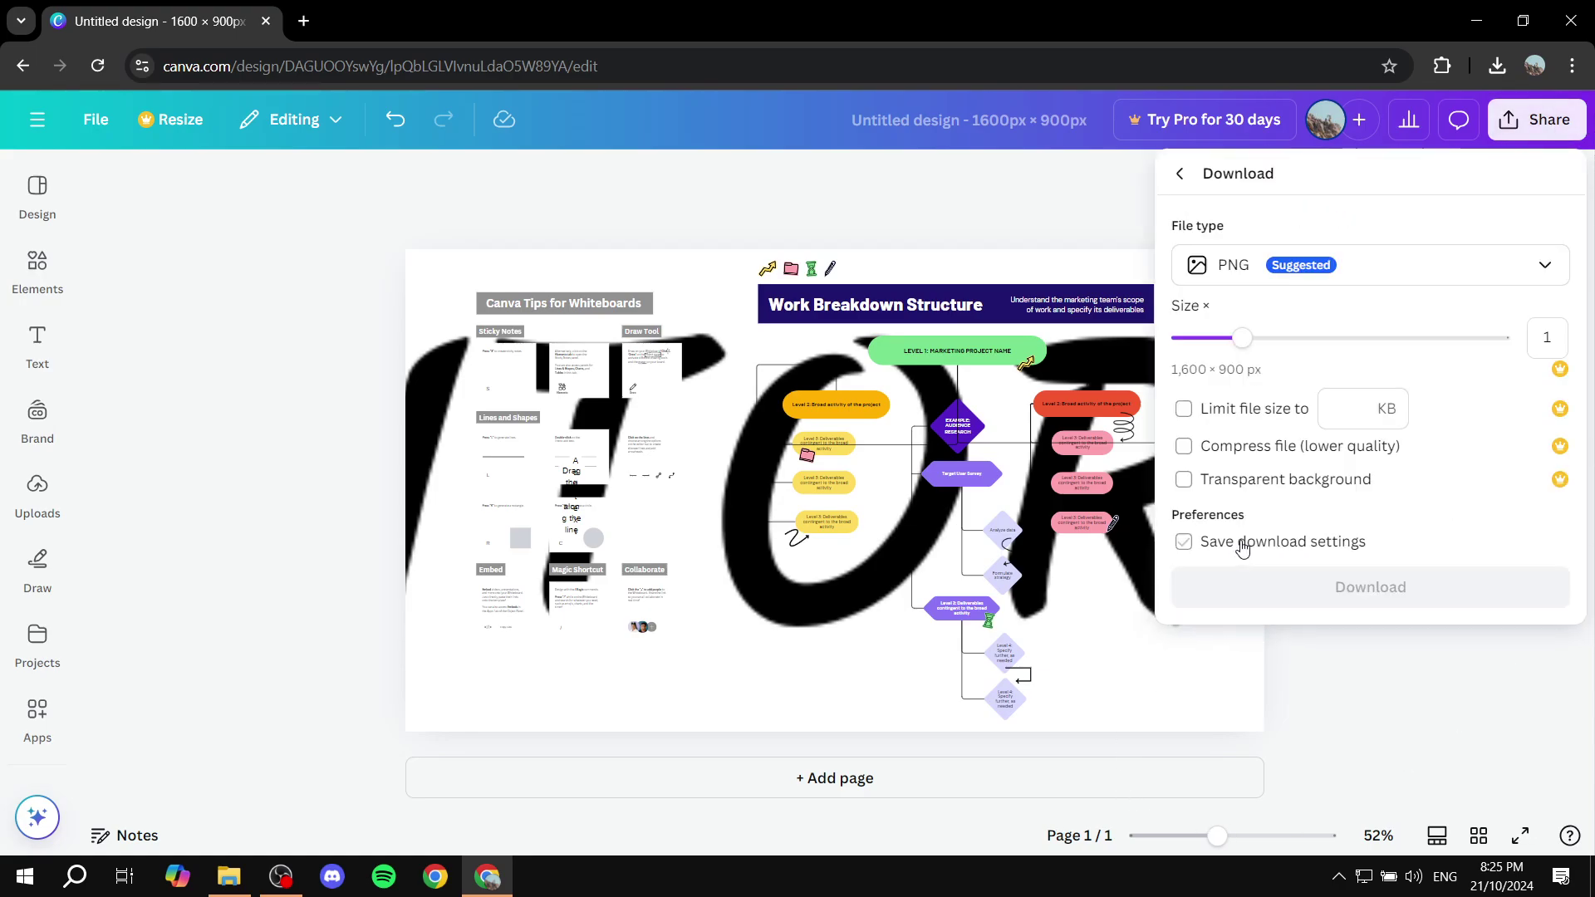
{"action": "left_click", "coordinate": [1263, 266]}
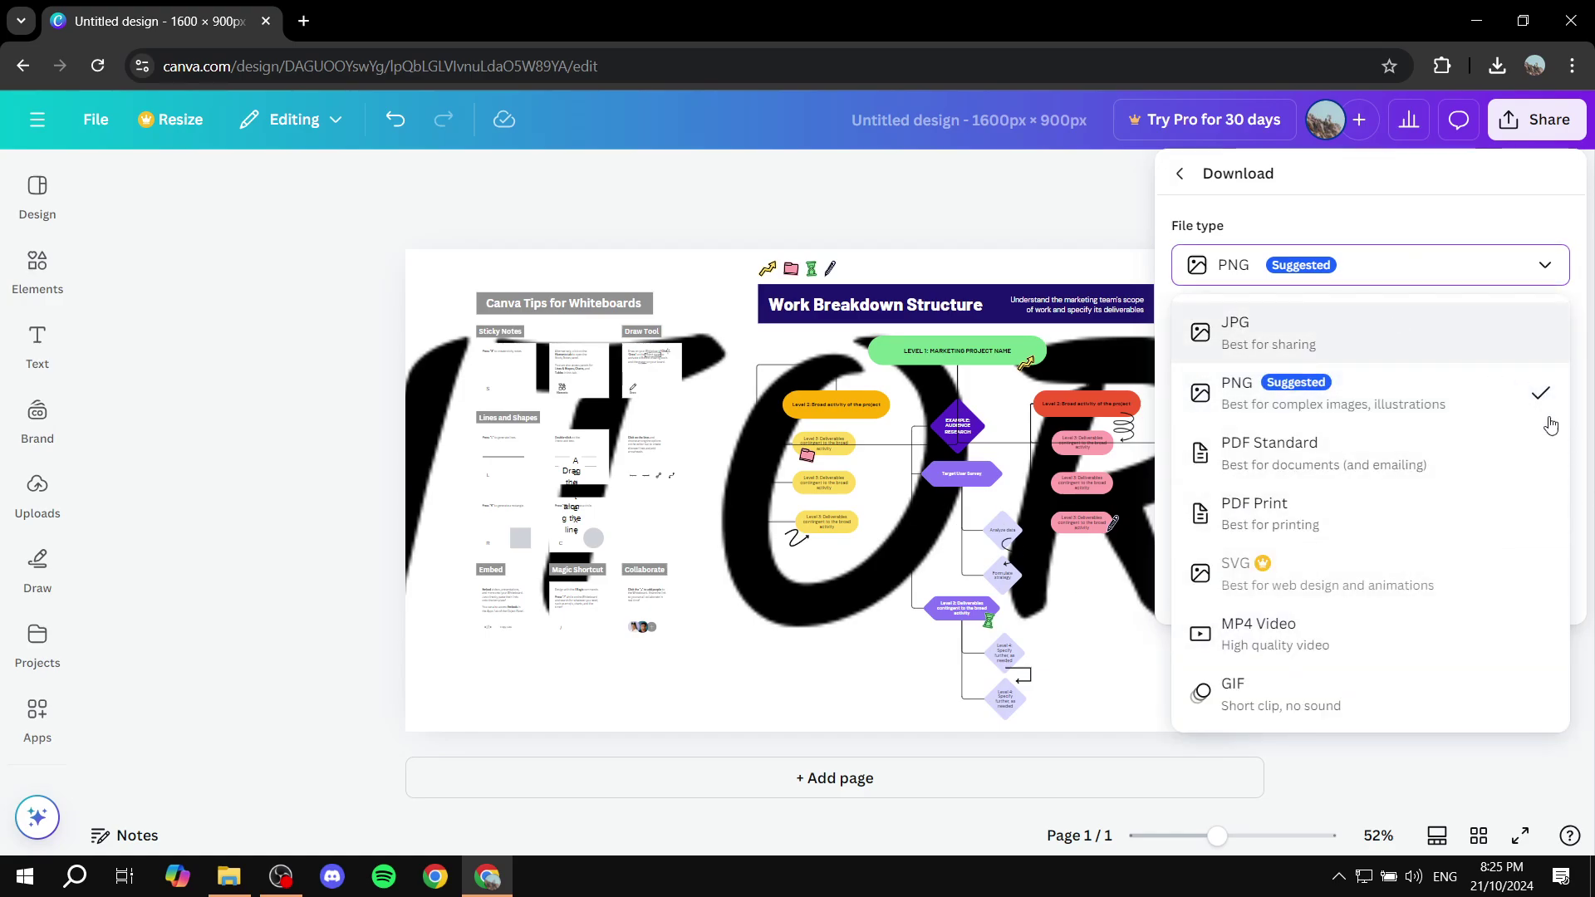
{"action": "left_click", "coordinate": [1427, 267]}
{"action": "left_click", "coordinate": [1185, 176]}
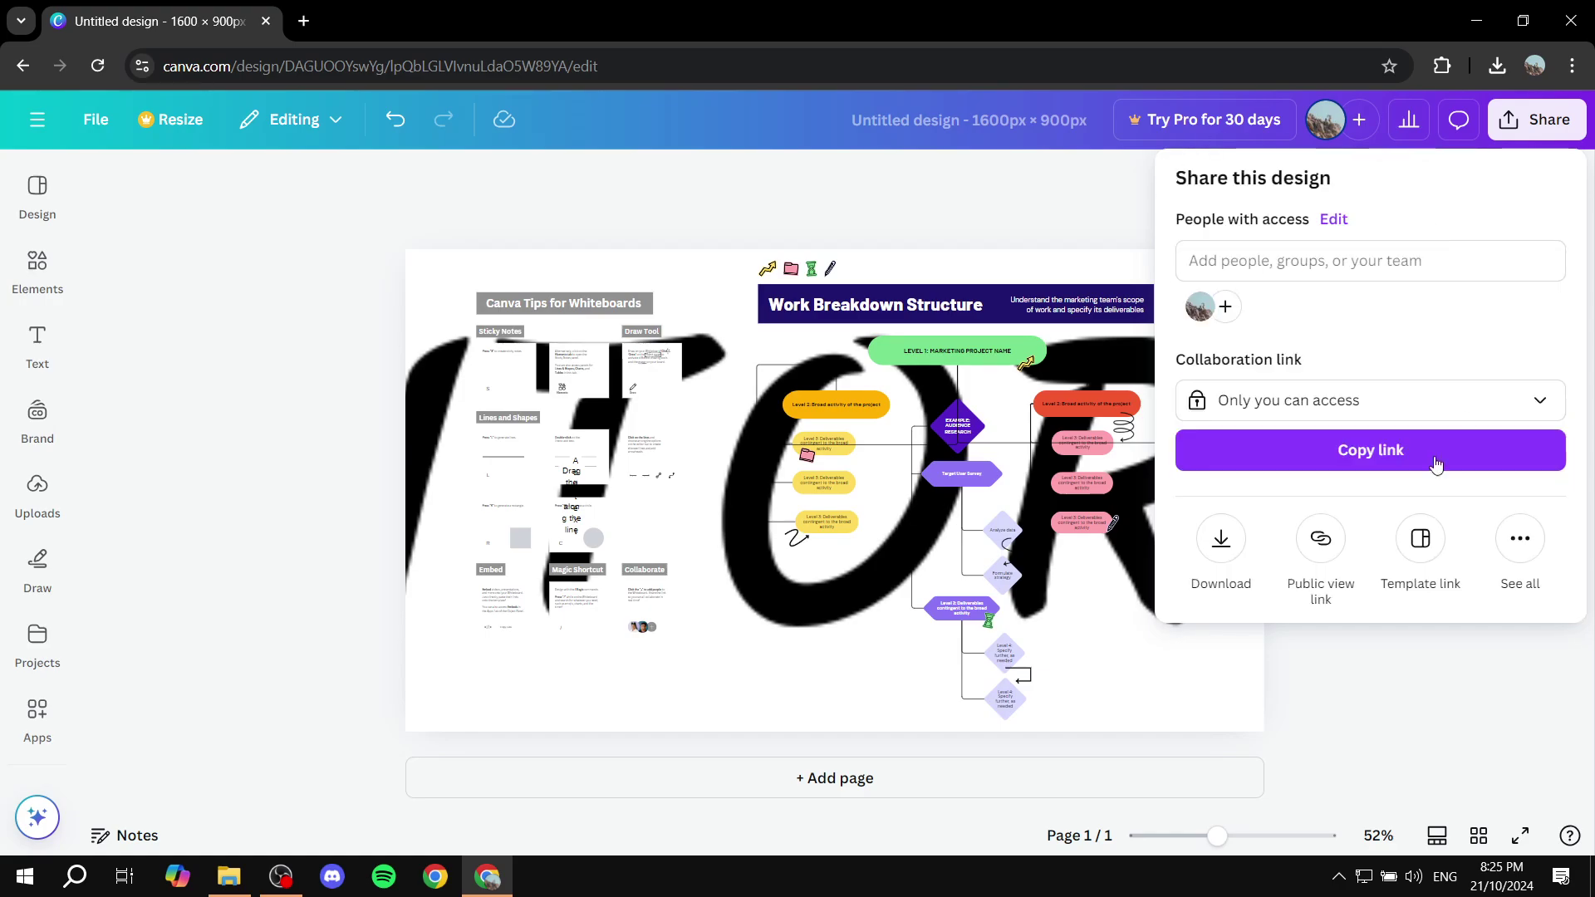
{"action": "left_click", "coordinate": [935, 190]}
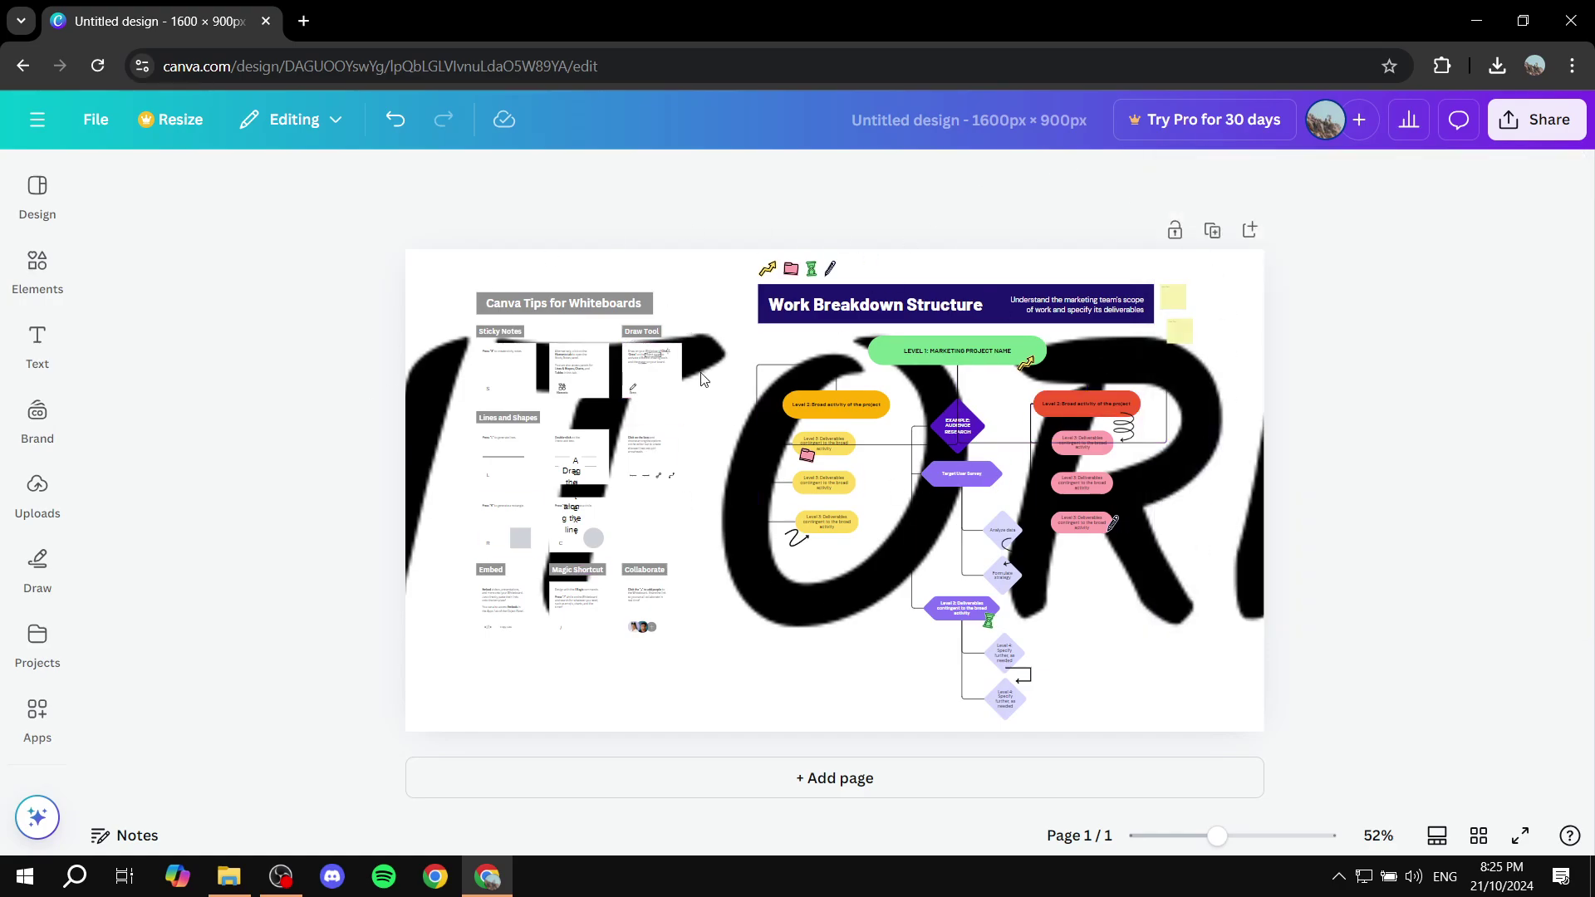
Step: Inspect the diagram elements, checking the fill colours of the orange Level 2 box
{"action": "left_click", "coordinate": [36, 490]}
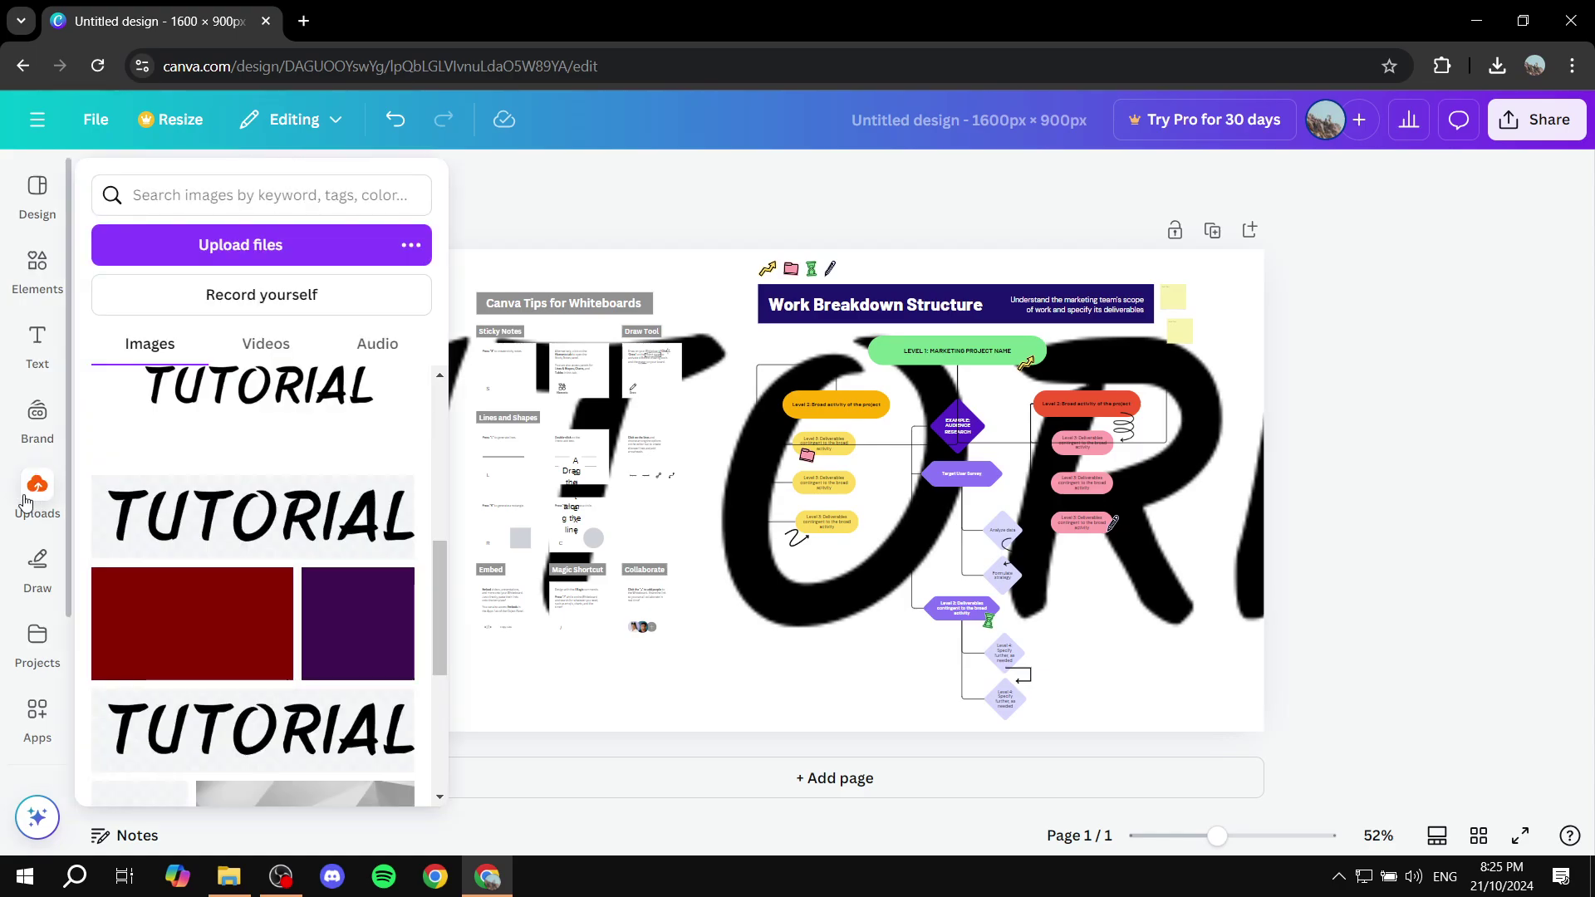
{"action": "left_click", "coordinate": [38, 343]}
{"action": "left_click", "coordinate": [33, 286]}
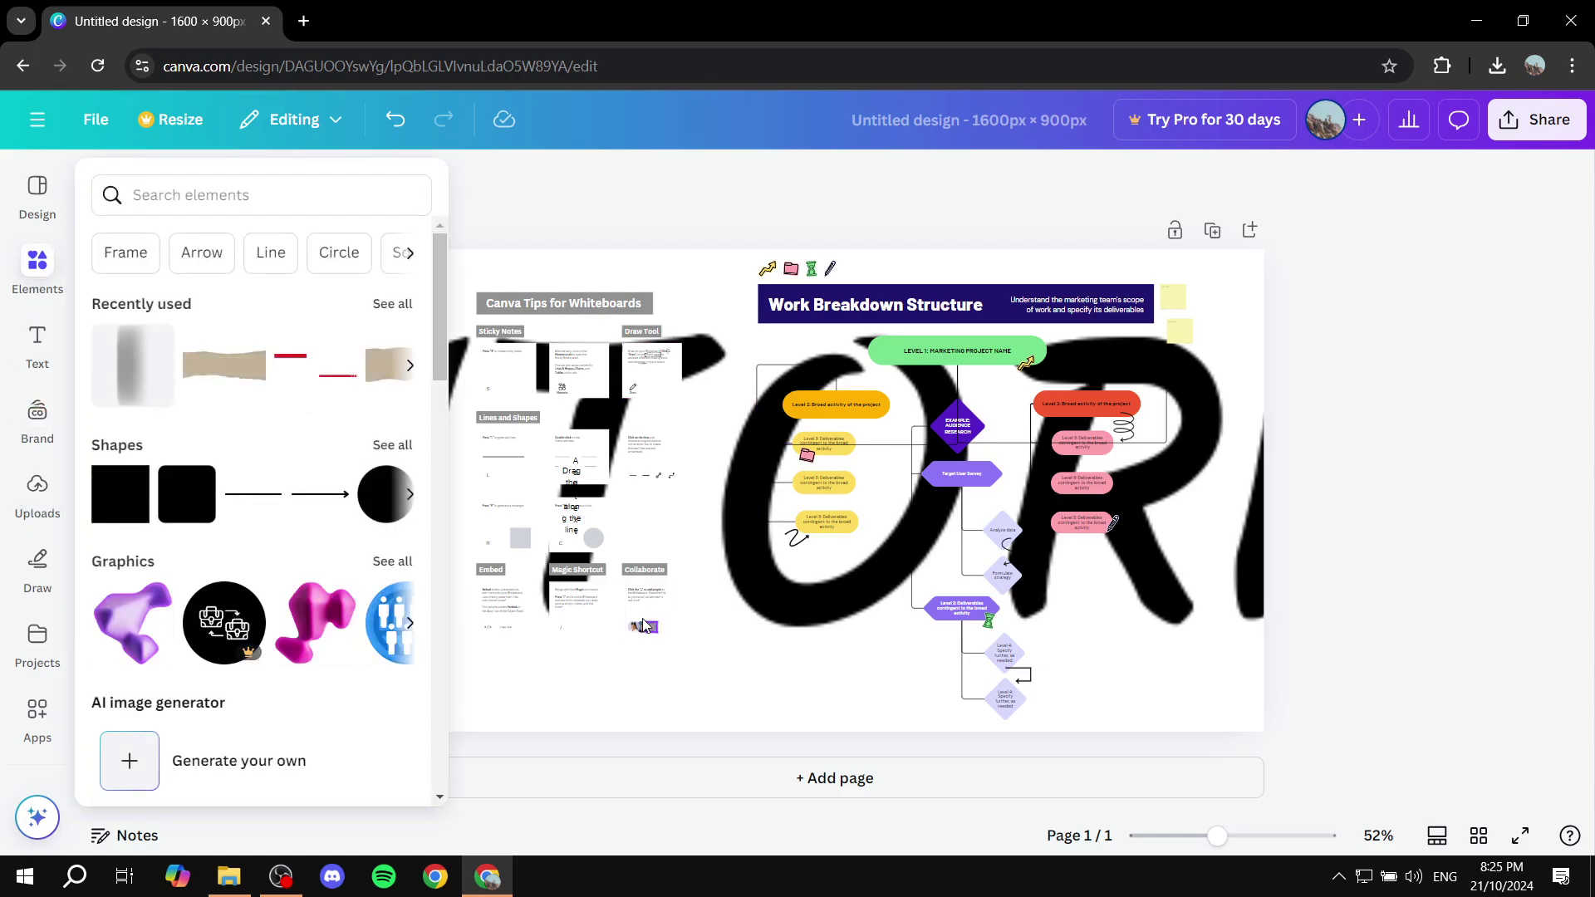
{"action": "left_click", "coordinate": [791, 490]}
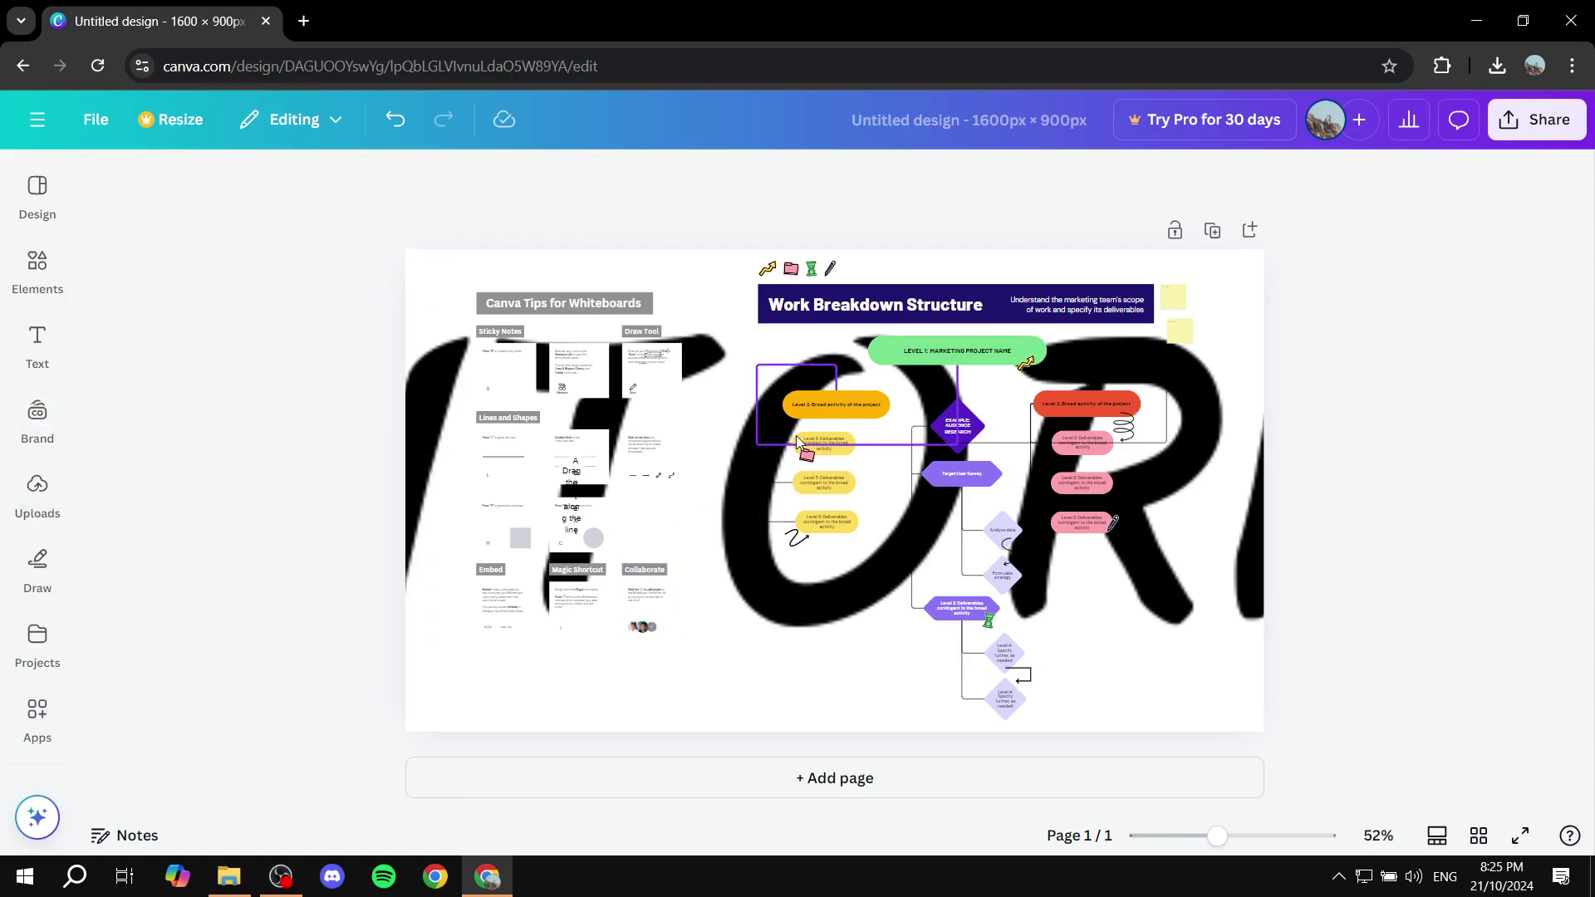
{"action": "left_click", "coordinate": [842, 415]}
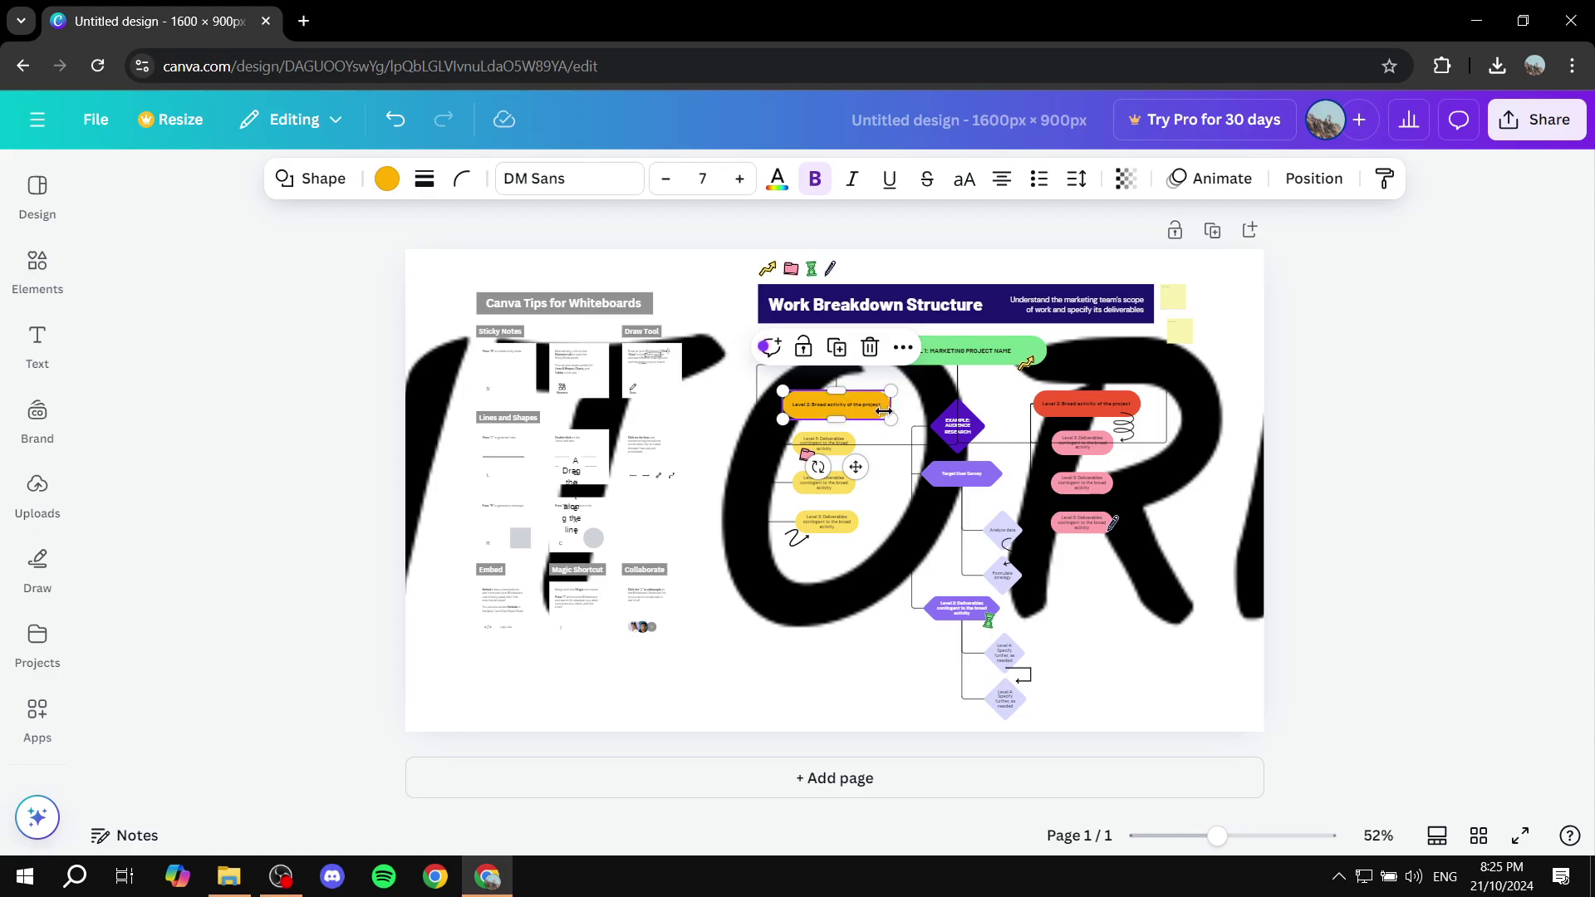
{"action": "left_click", "coordinate": [386, 178]}
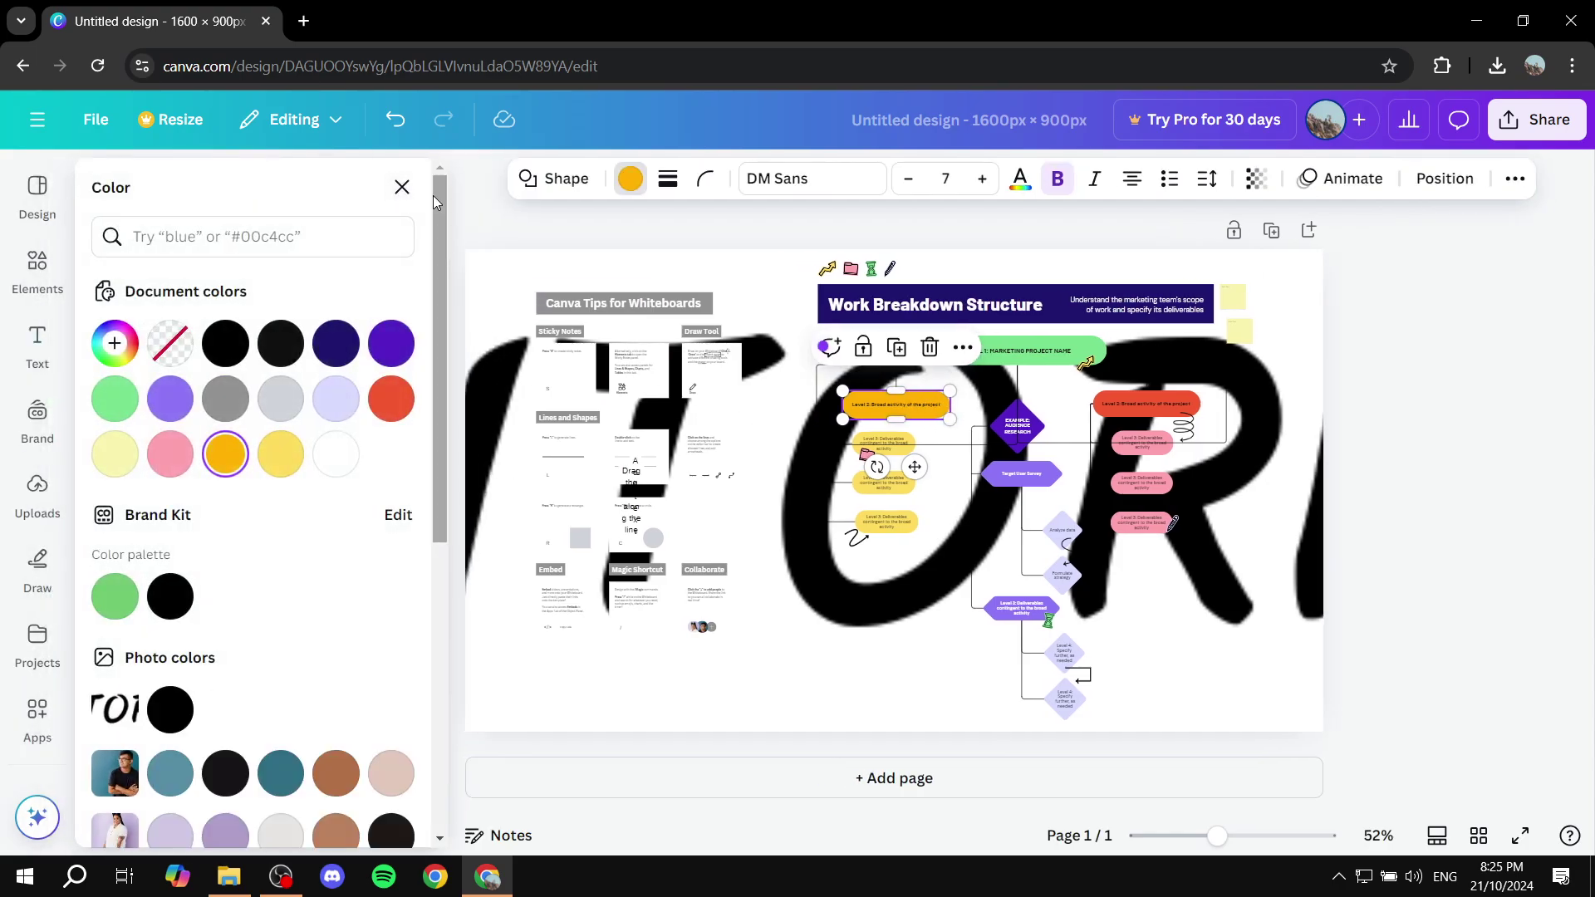
{"action": "left_click", "coordinate": [402, 188]}
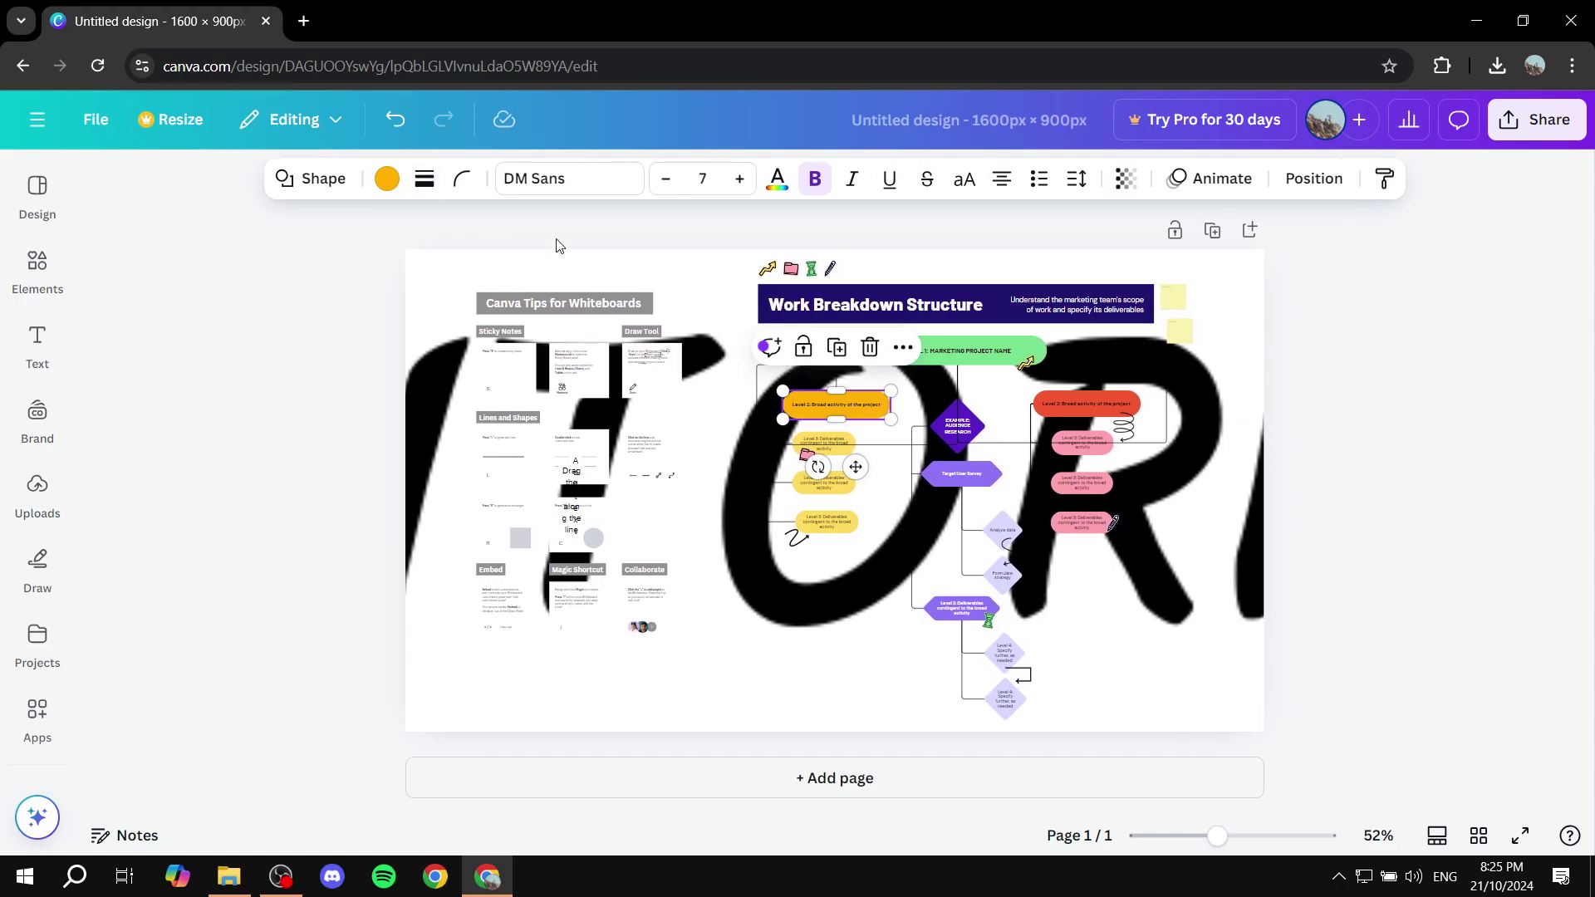
Step: Duplicate the small line example in the Lines and Shapes tips area
{"action": "left_click", "coordinate": [768, 501]}
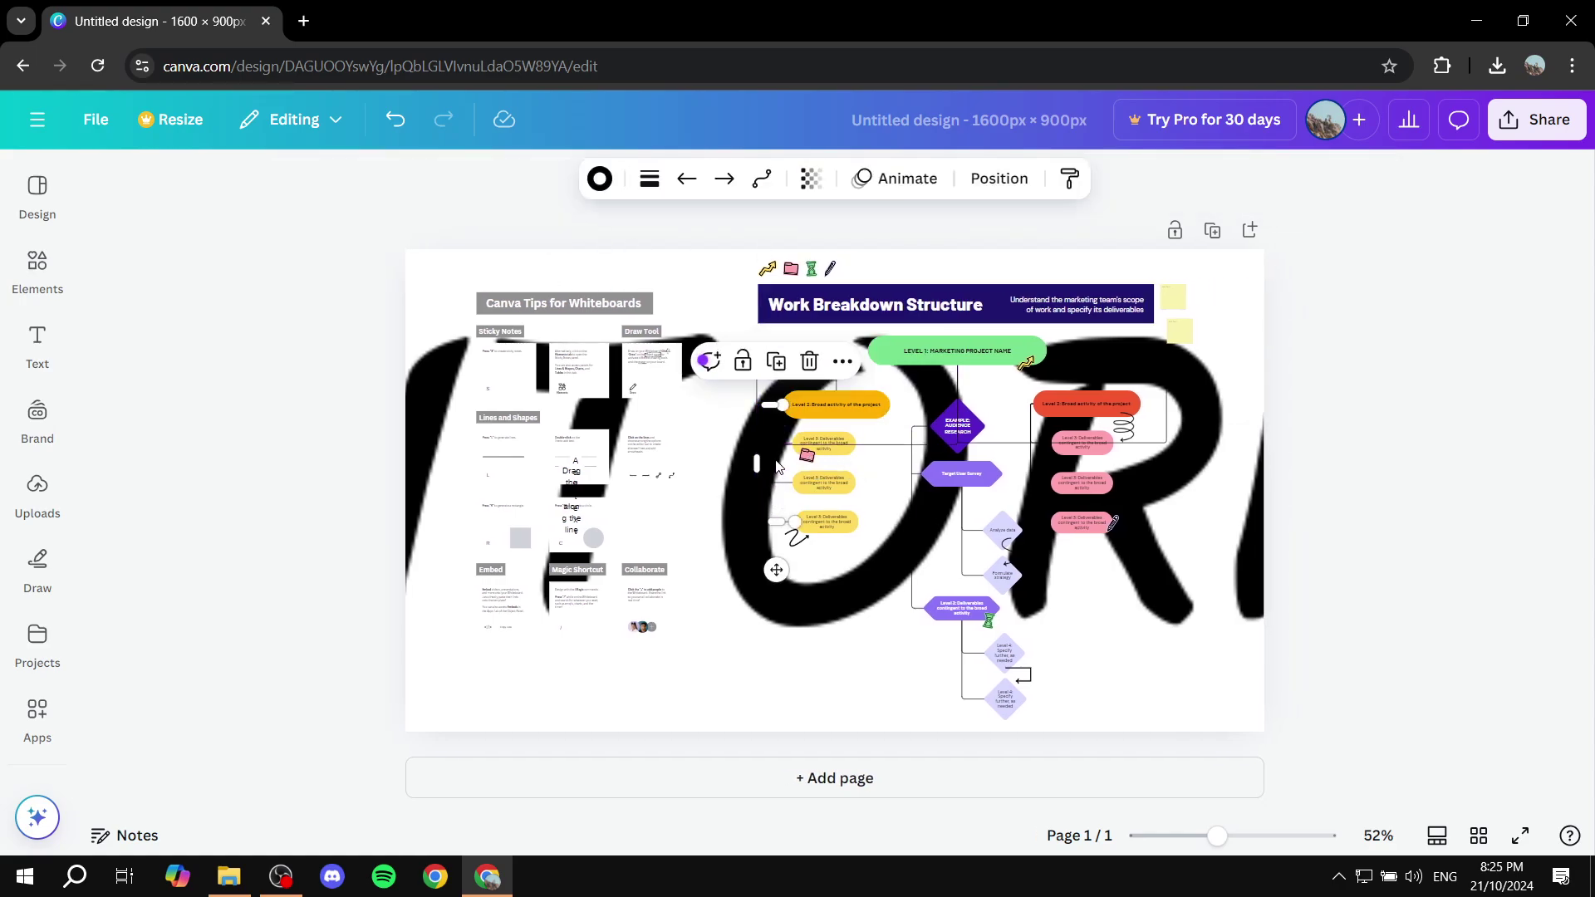
{"action": "left_click", "coordinate": [955, 567]}
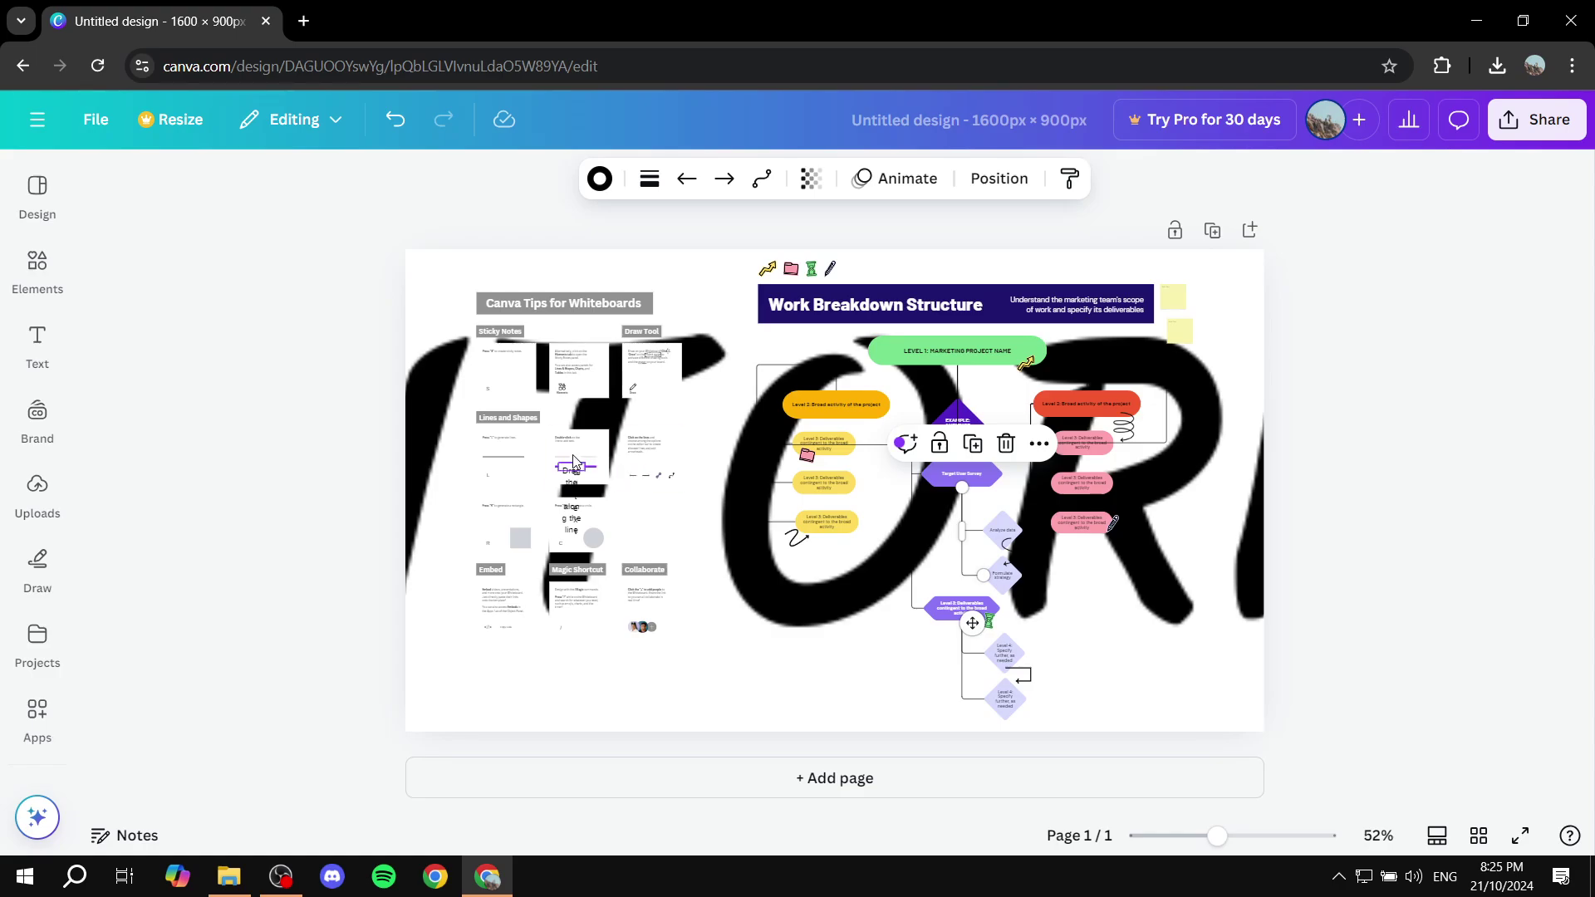
{"action": "left_click", "coordinate": [573, 466]}
{"action": "left_click", "coordinate": [574, 432]}
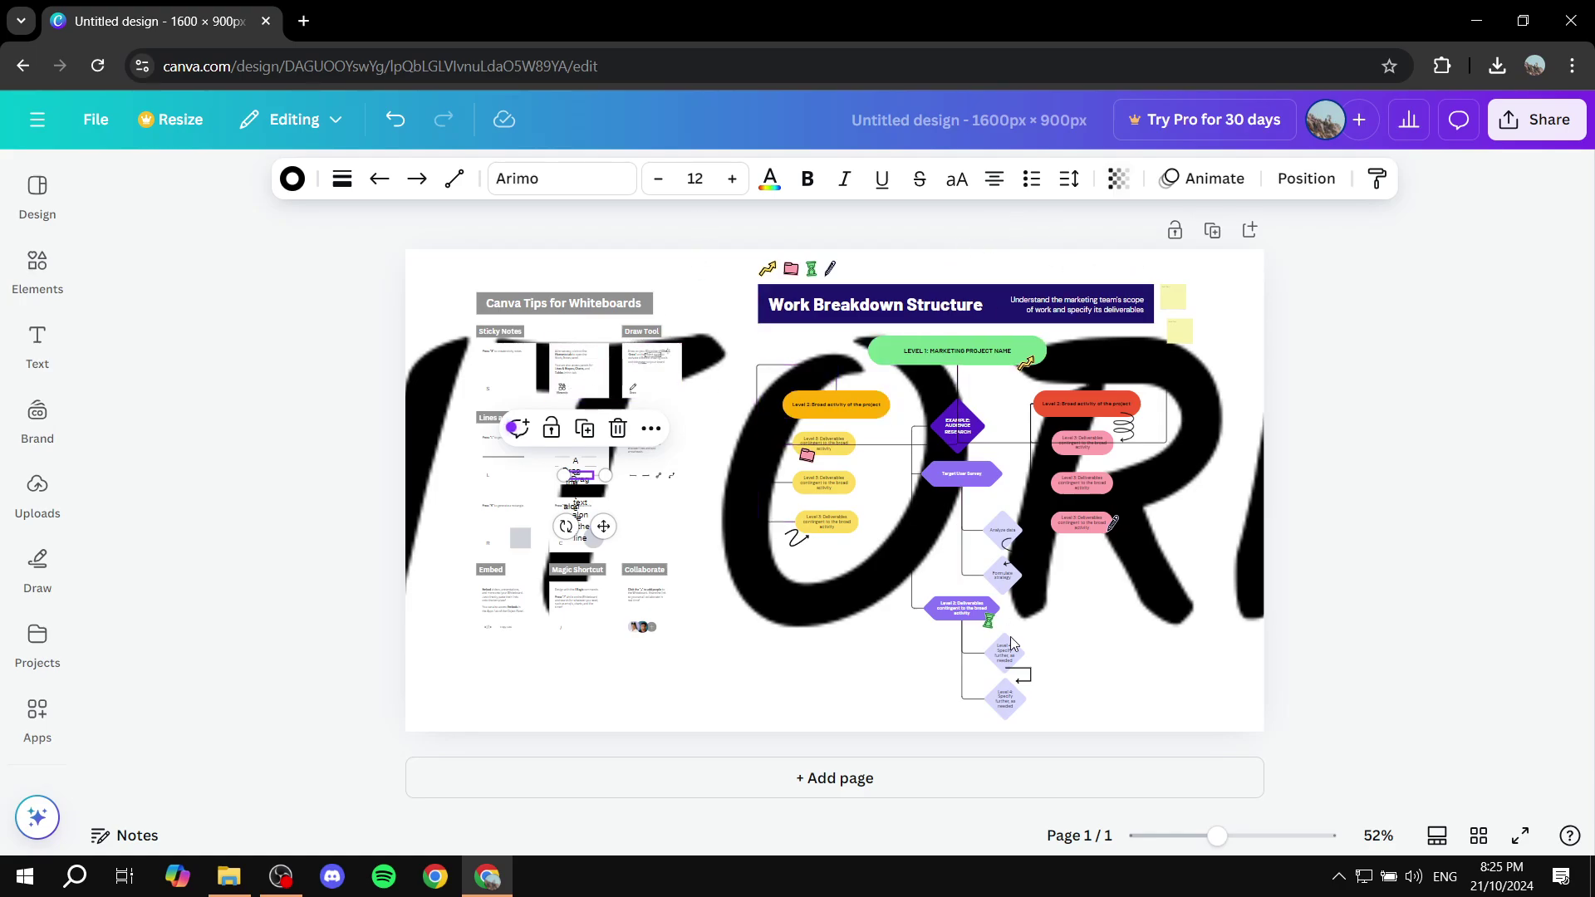
{"action": "left_click", "coordinate": [823, 649]}
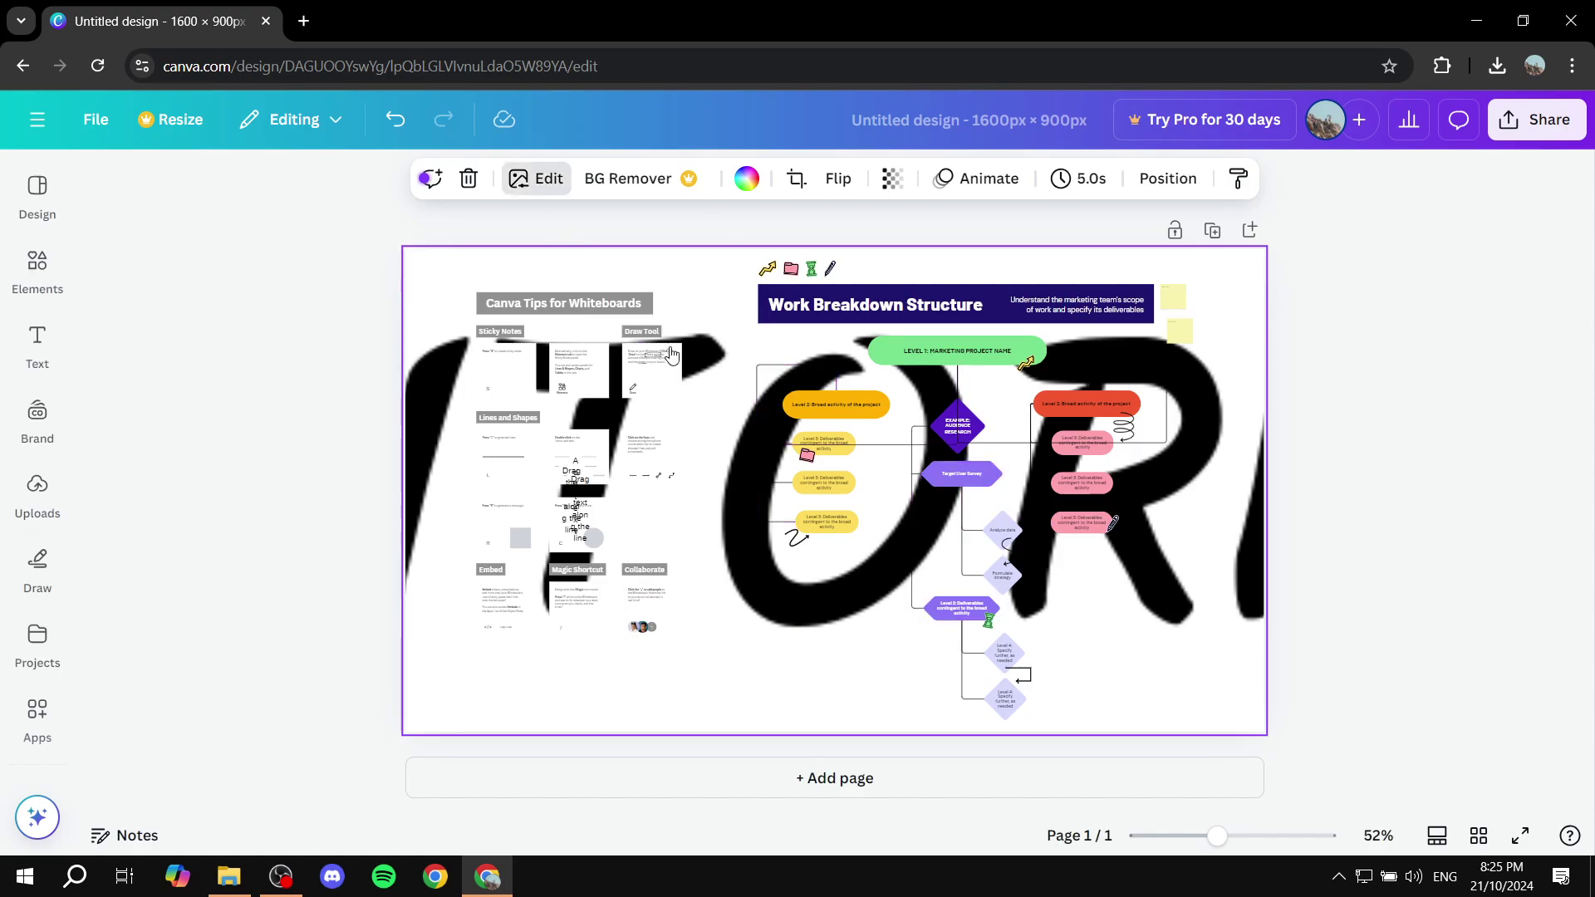
{"action": "left_click", "coordinate": [545, 183]}
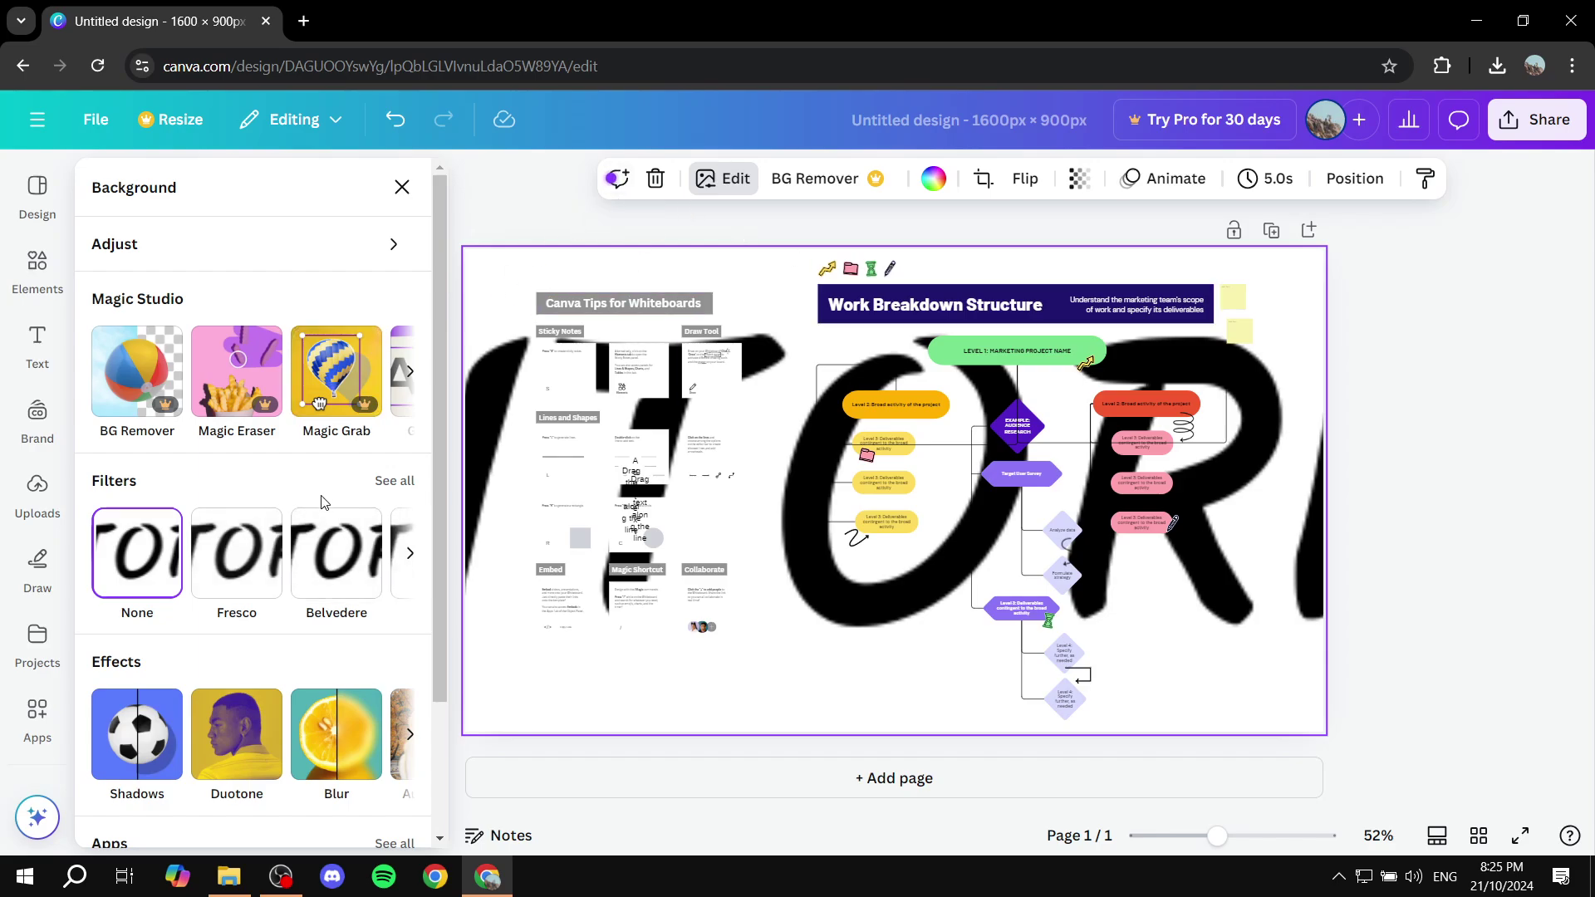
{"action": "scroll", "coordinate": [191, 540], "scroll_direction": "down", "scroll_amount": 2}
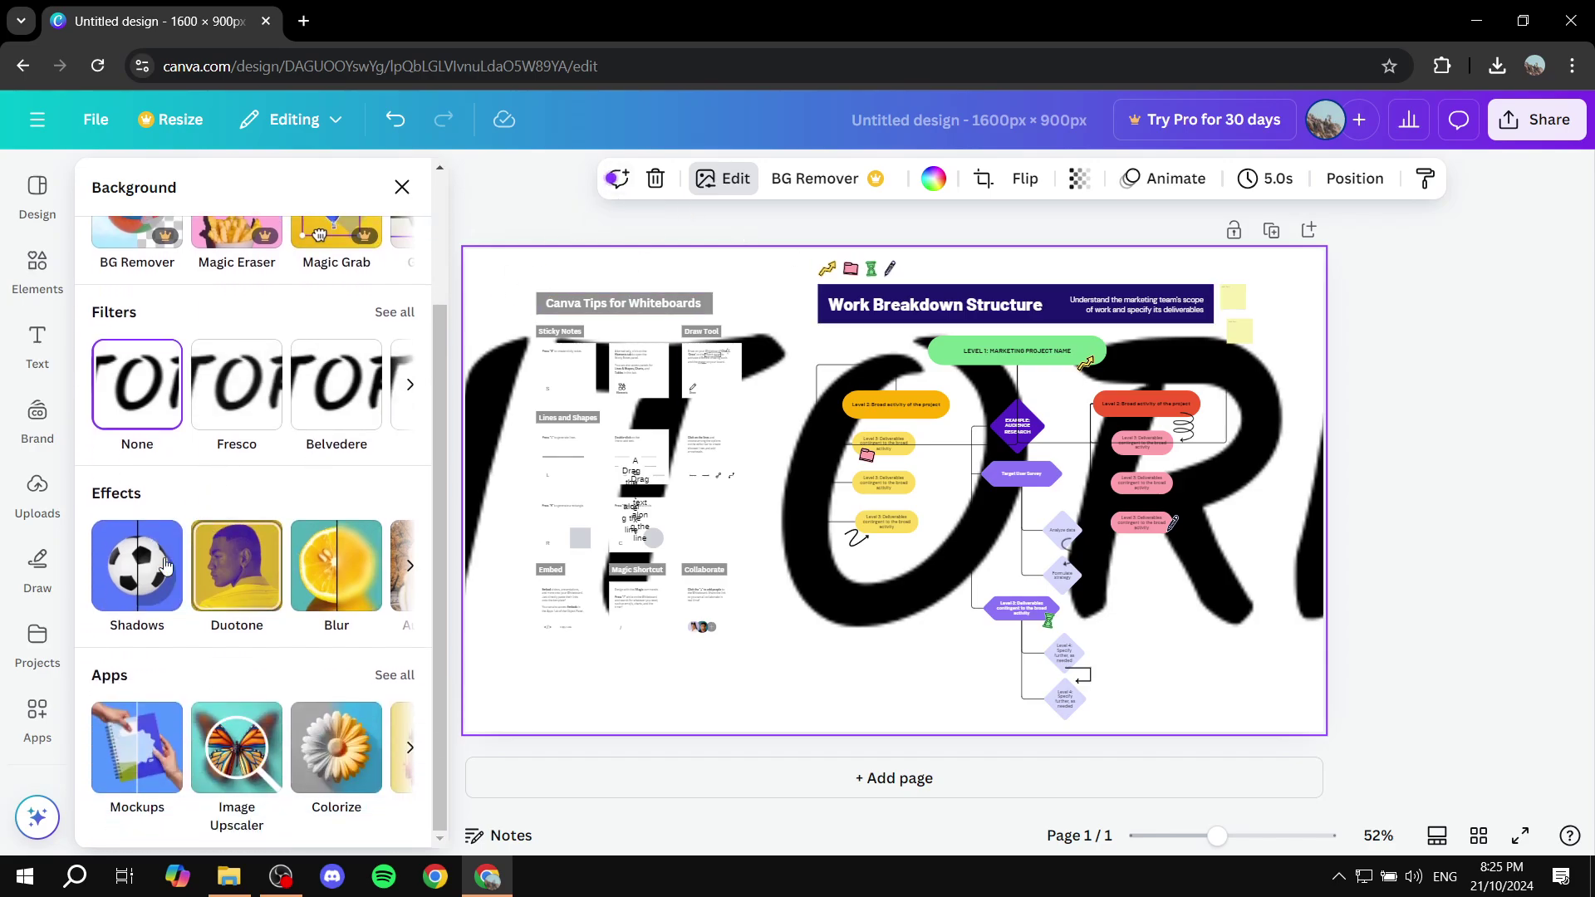
{"action": "scroll", "coordinate": [199, 515], "scroll_direction": "up", "scroll_amount": 2}
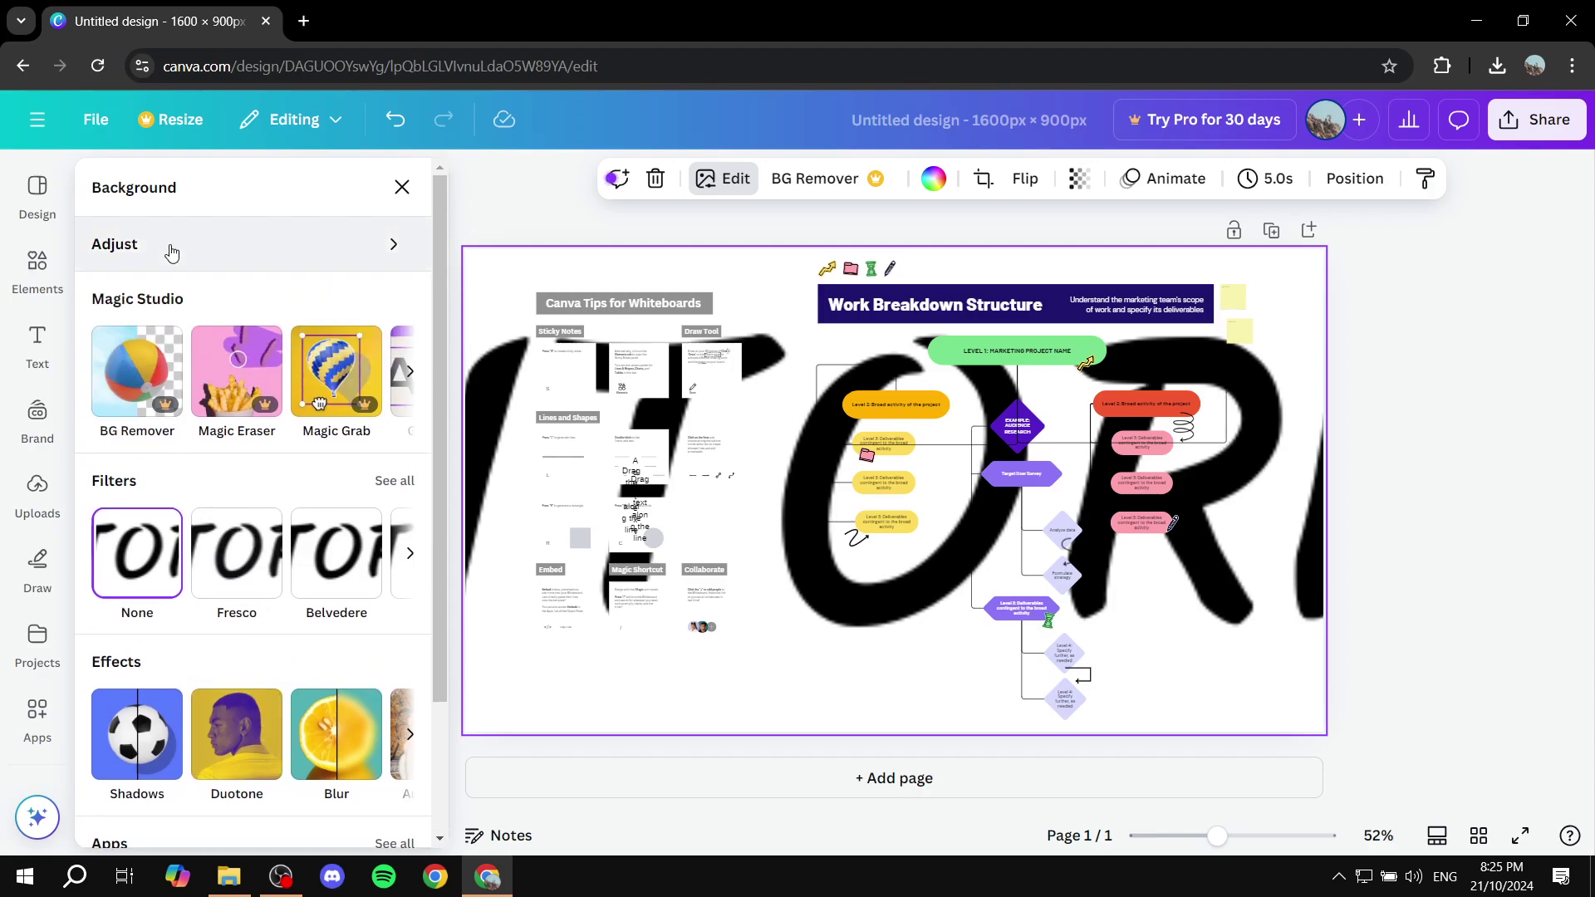
{"action": "left_click", "coordinate": [170, 245]}
{"action": "scroll", "coordinate": [188, 499], "scroll_direction": "down", "scroll_amount": 4}
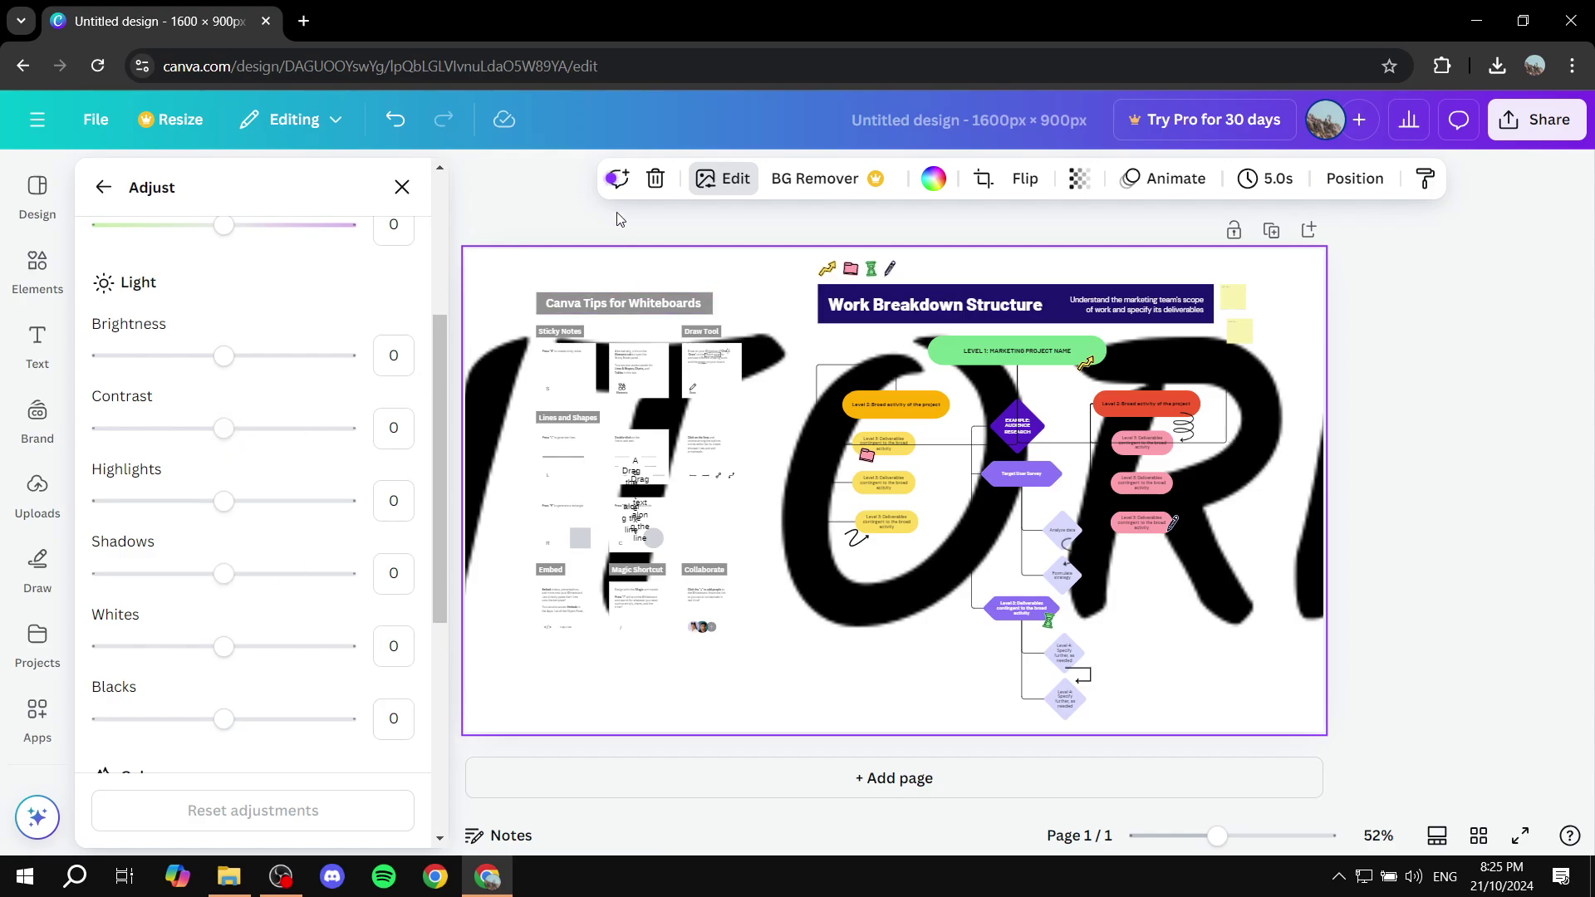
{"action": "key", "text": "Escape"}
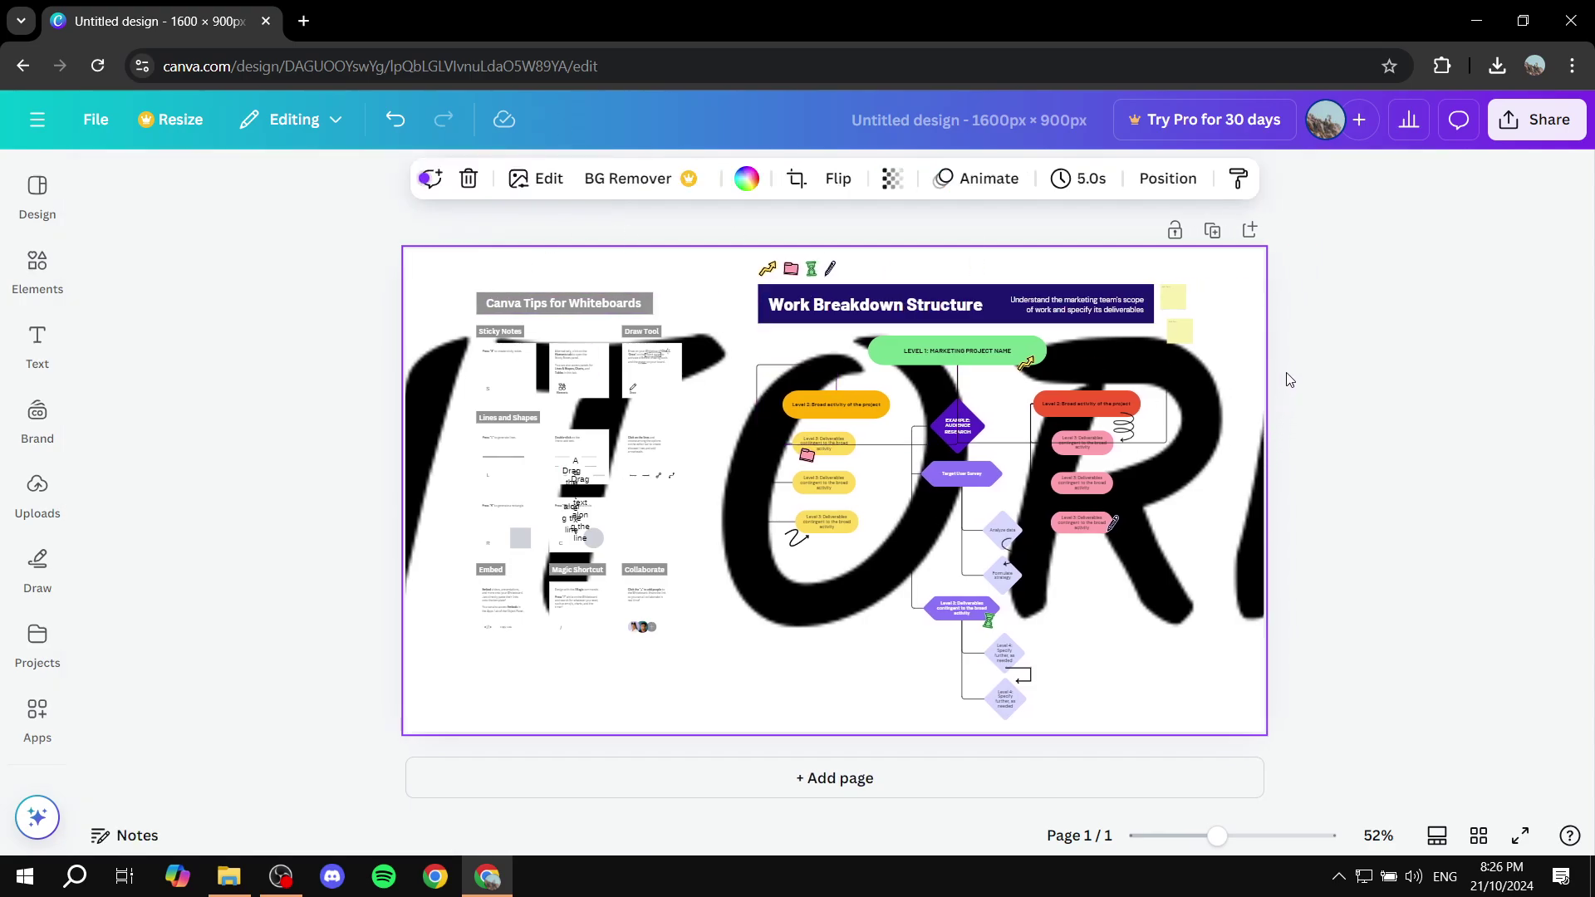